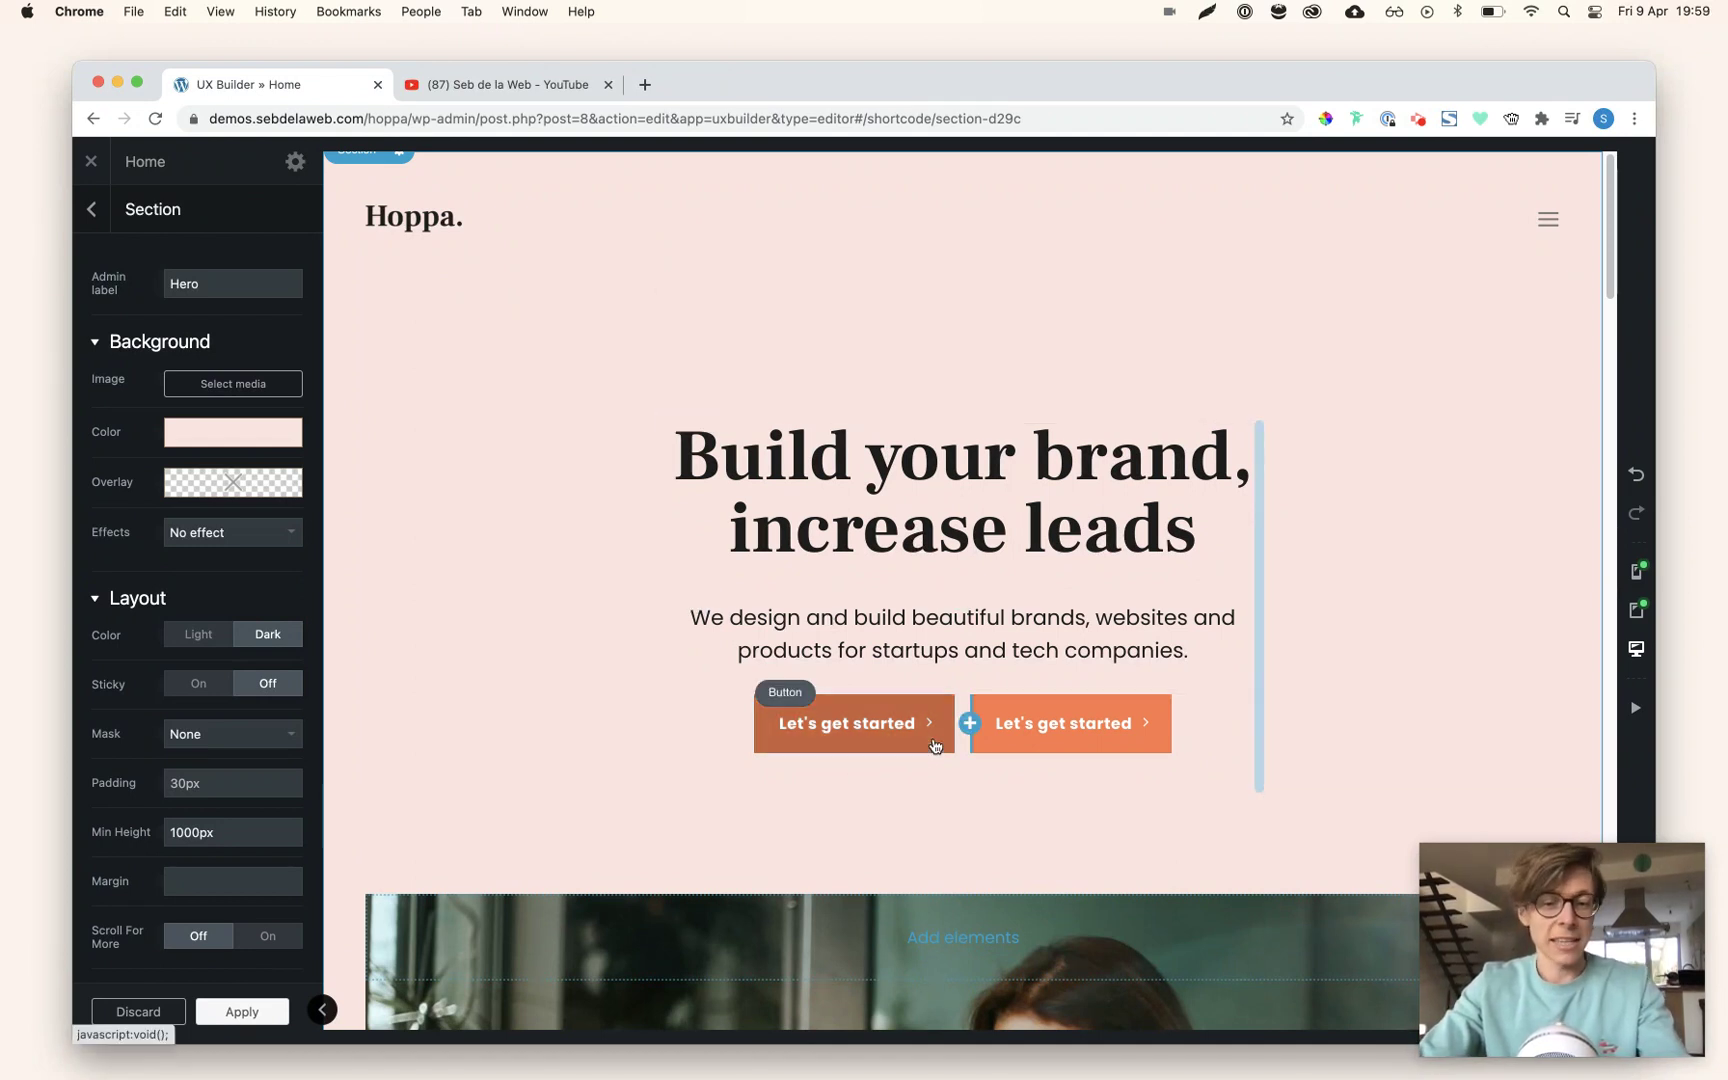
Preview the page at tablet and mobile widths, then return to desktop width
left_click(1635, 610)
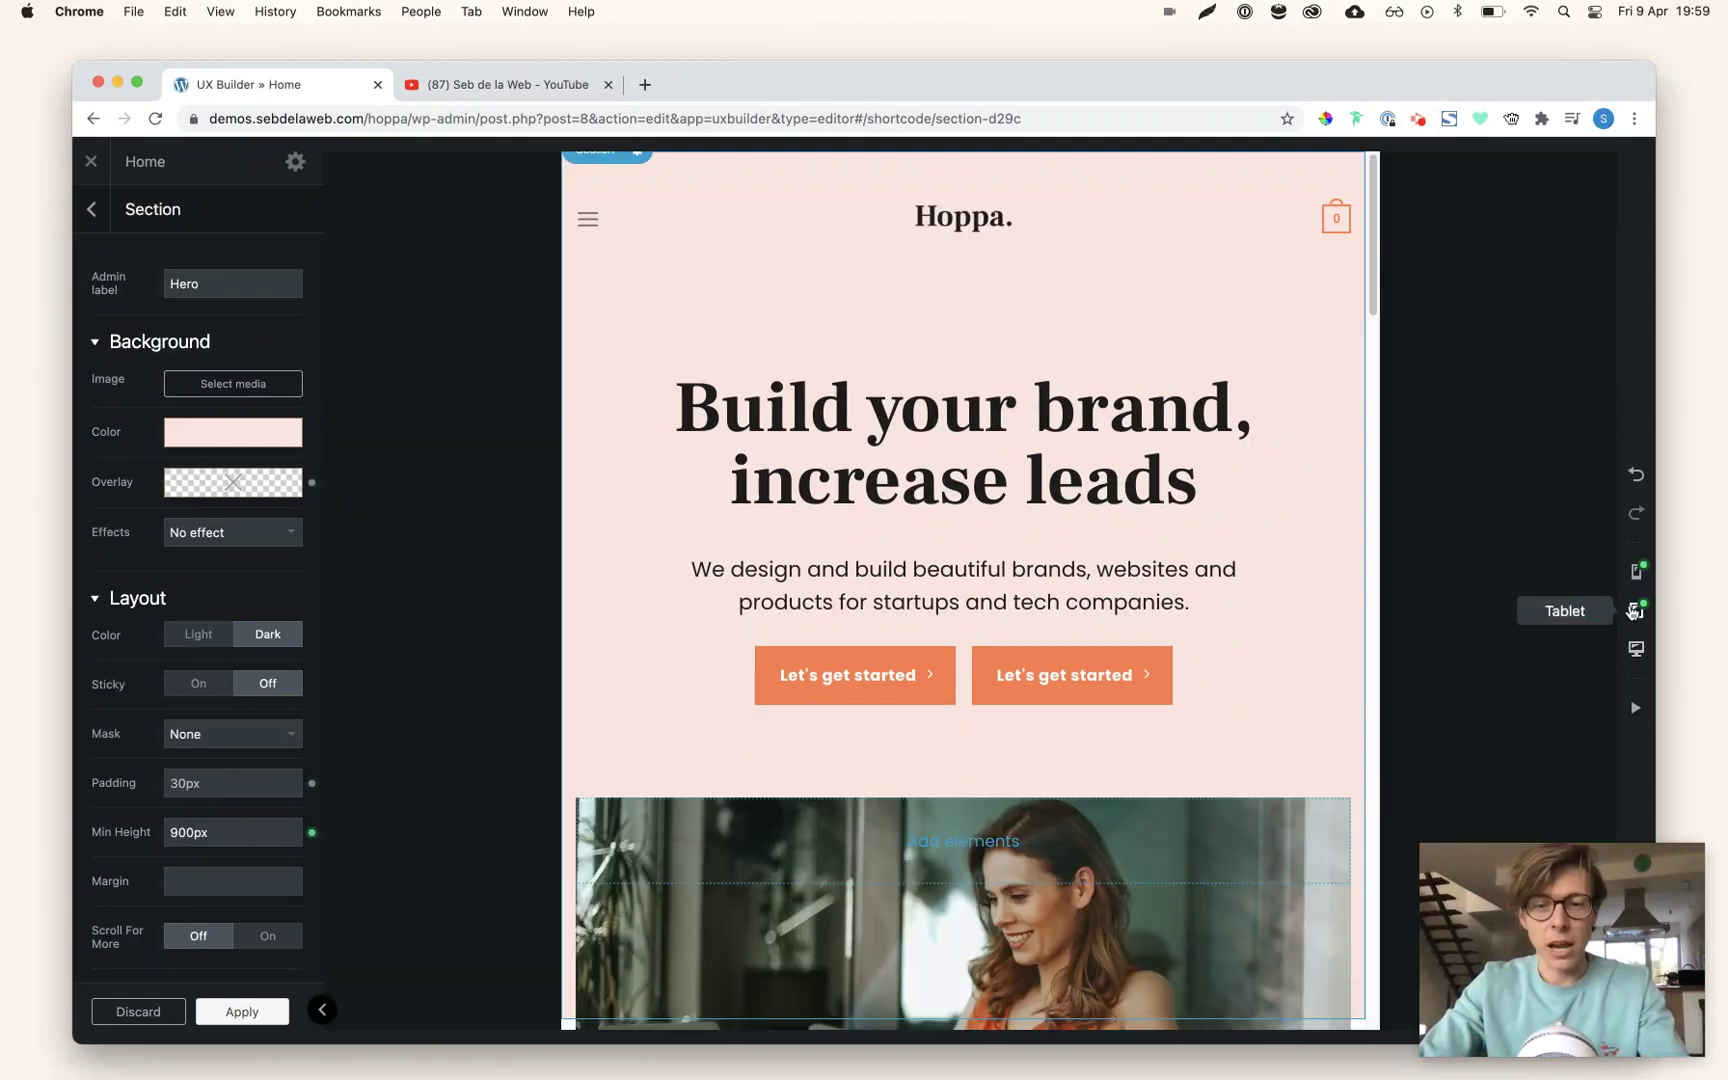
left_click(1634, 578)
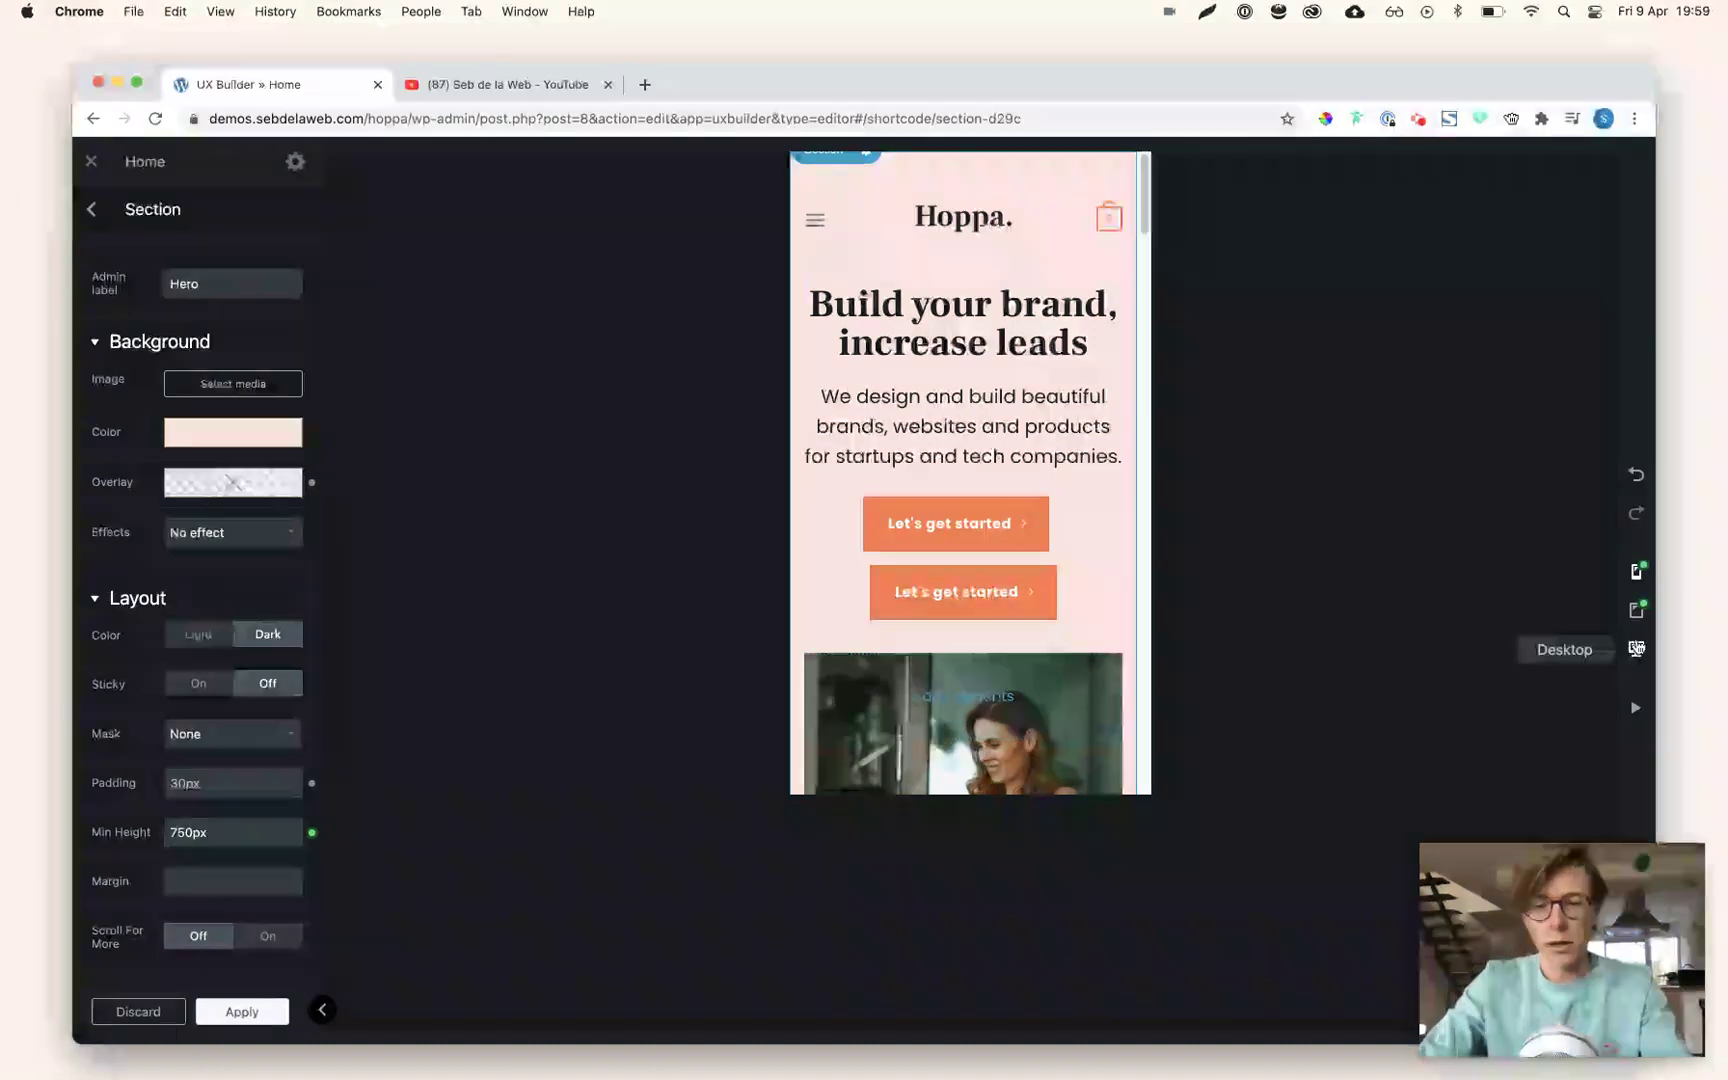
left_click(1635, 648)
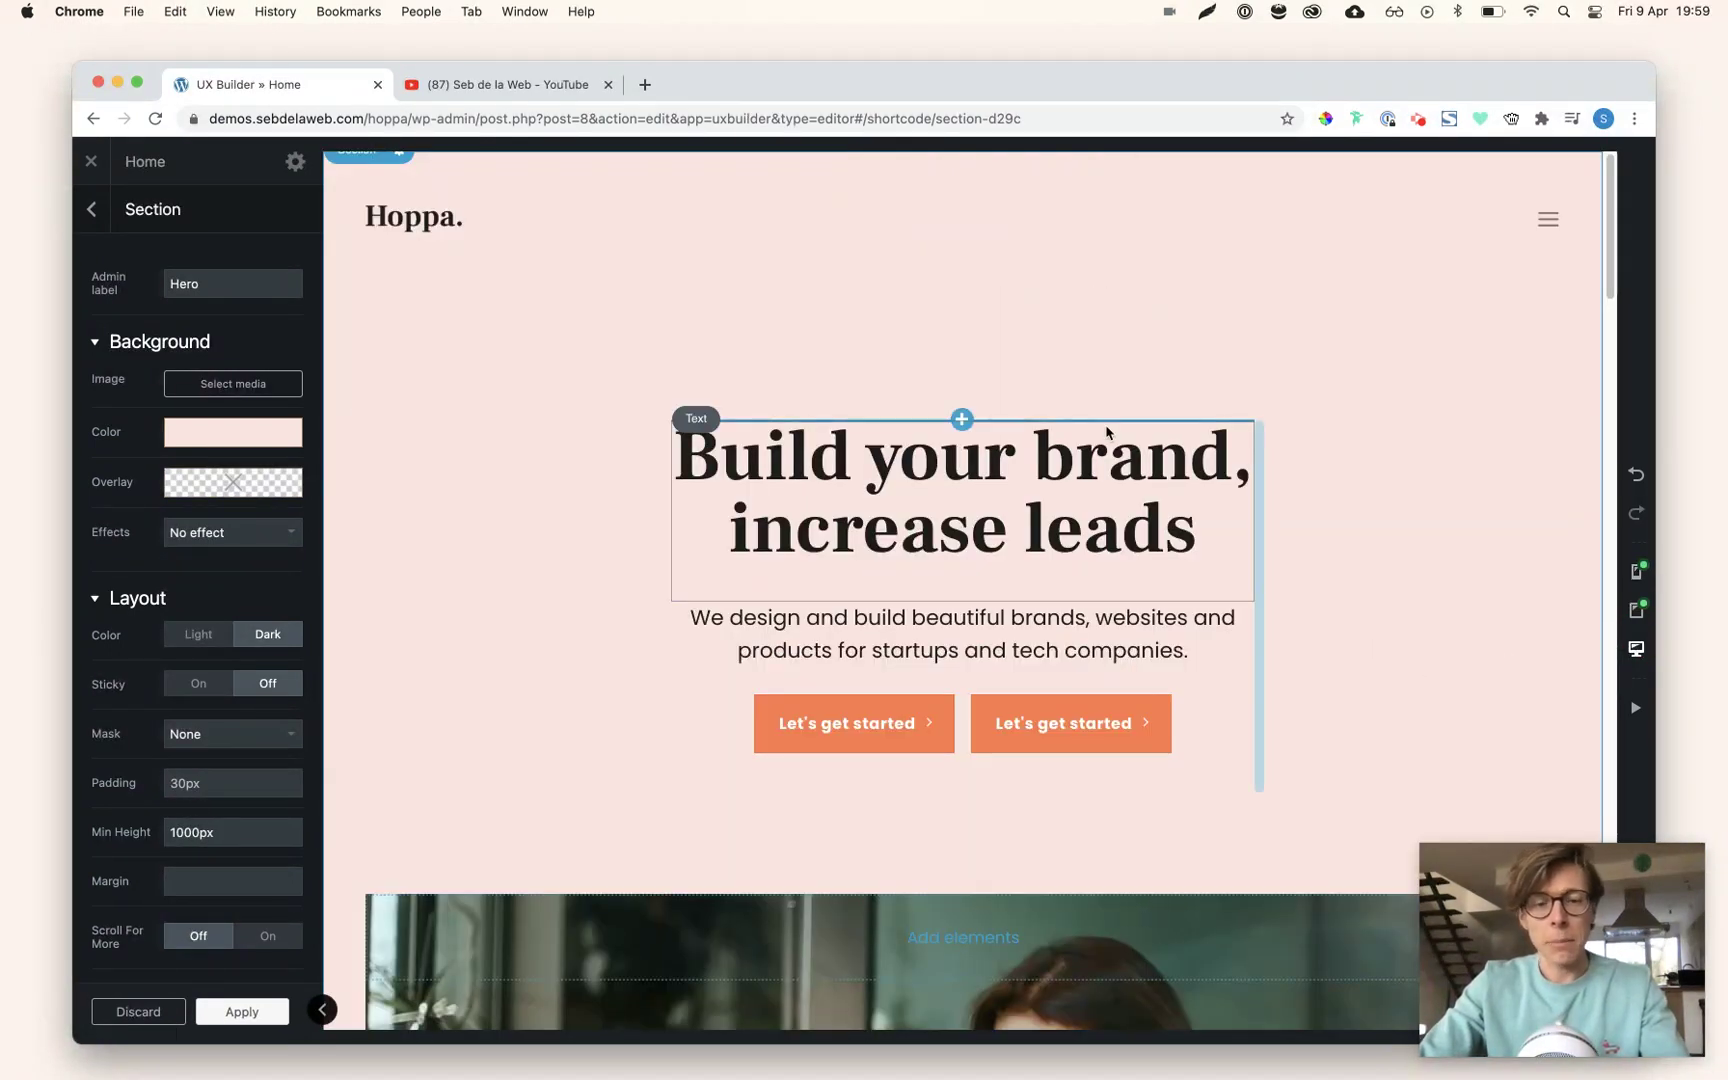
Glance at the YouTube channel page, then return to the builder's layer tree
left_click(570, 90)
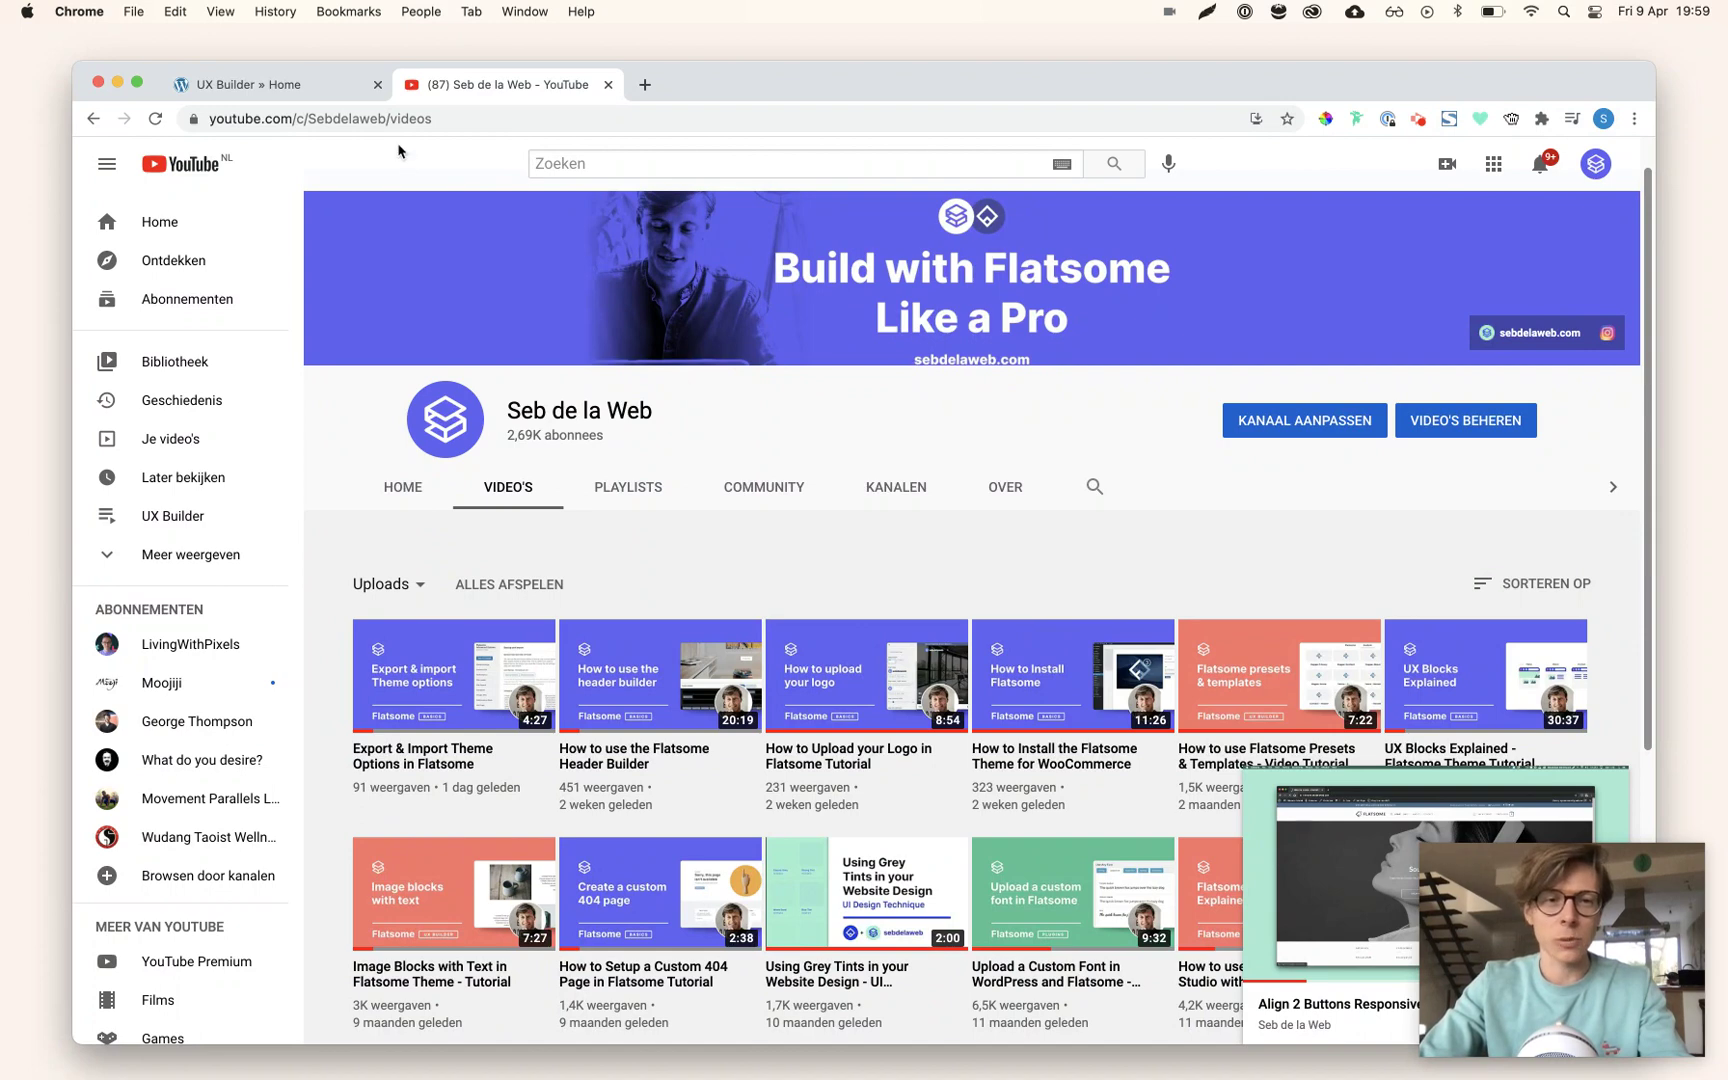
left_click(325, 94)
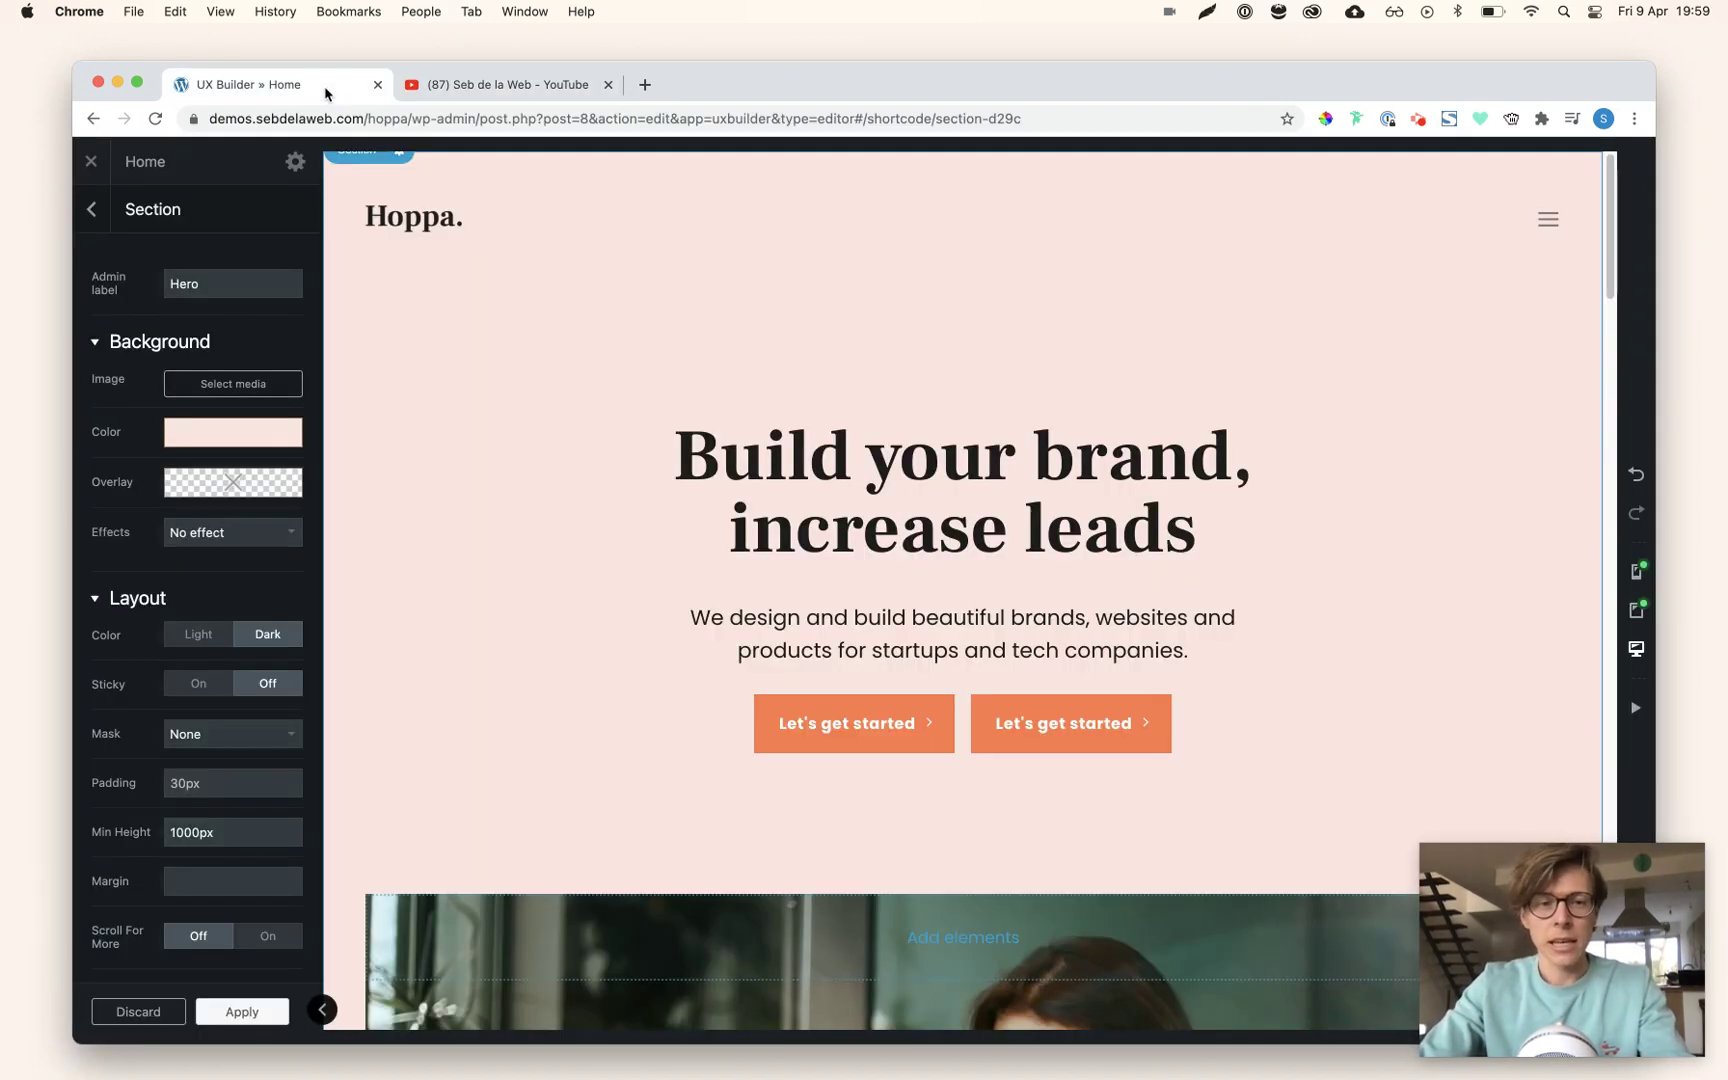
left_click(94, 211)
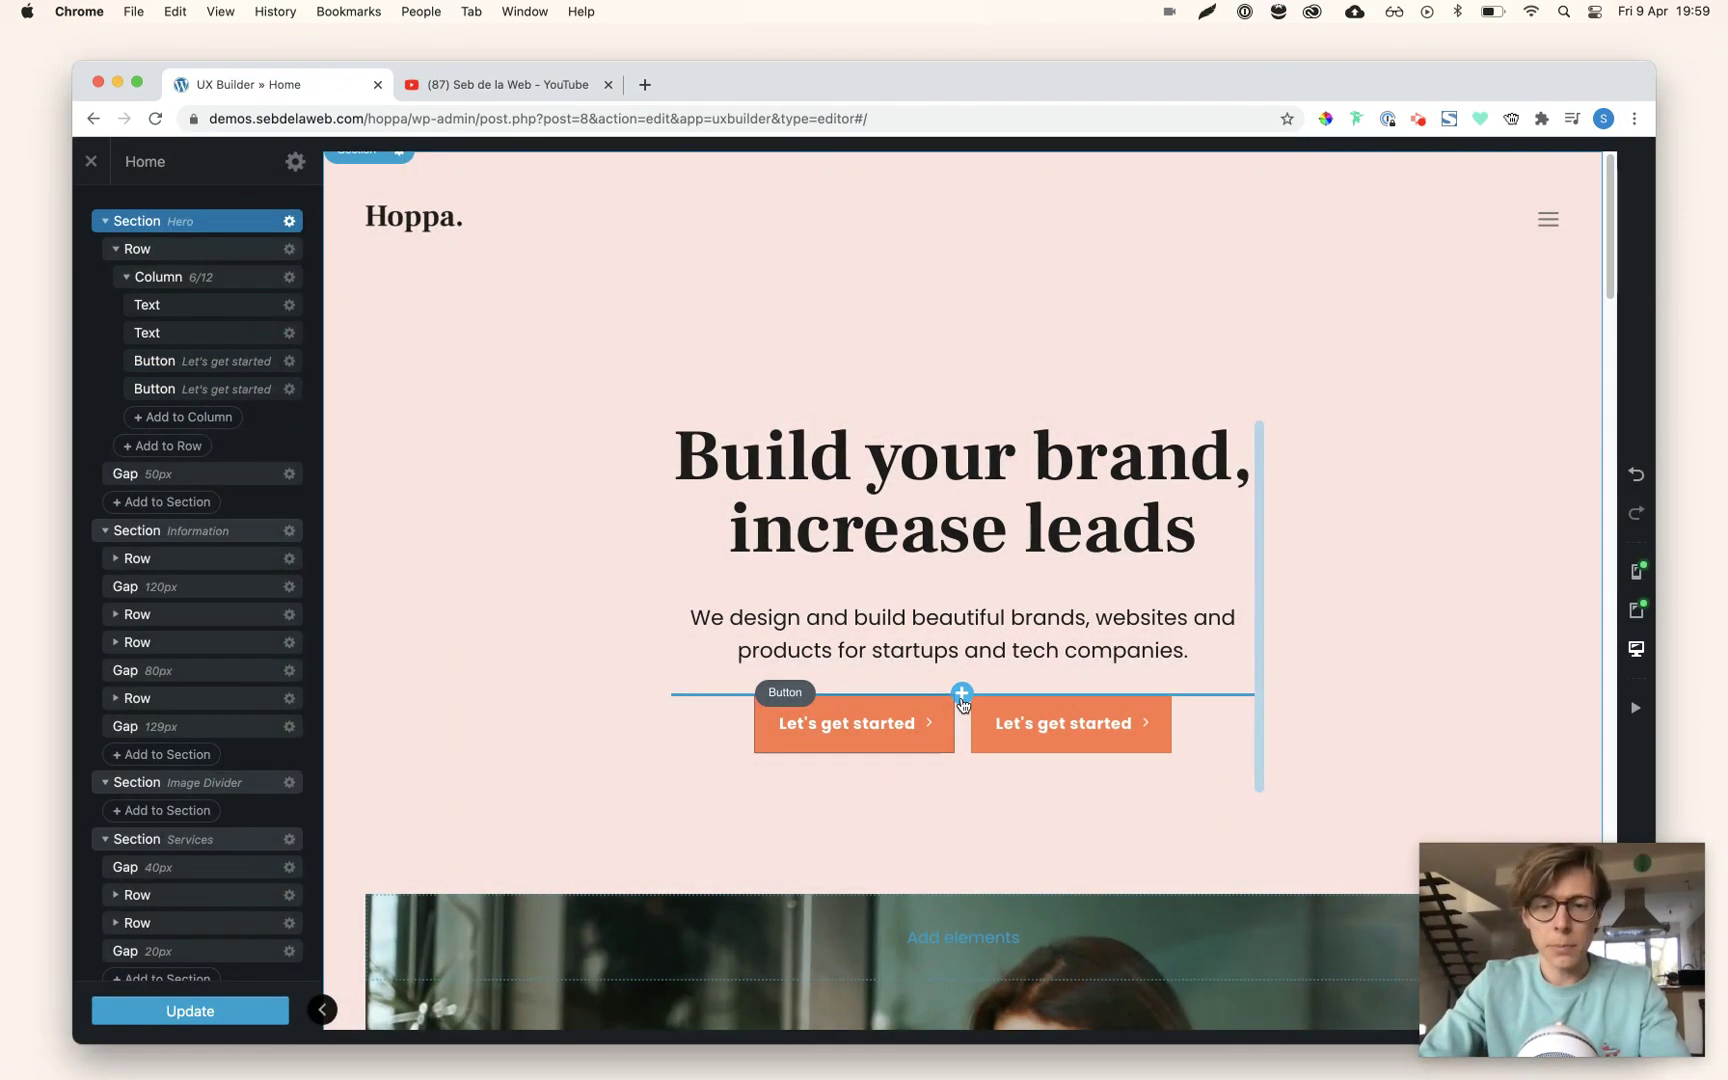
Add a Stack found by searching 'stack', move the buttons into it, and set a 0.5 rem gap
left_click(962, 694)
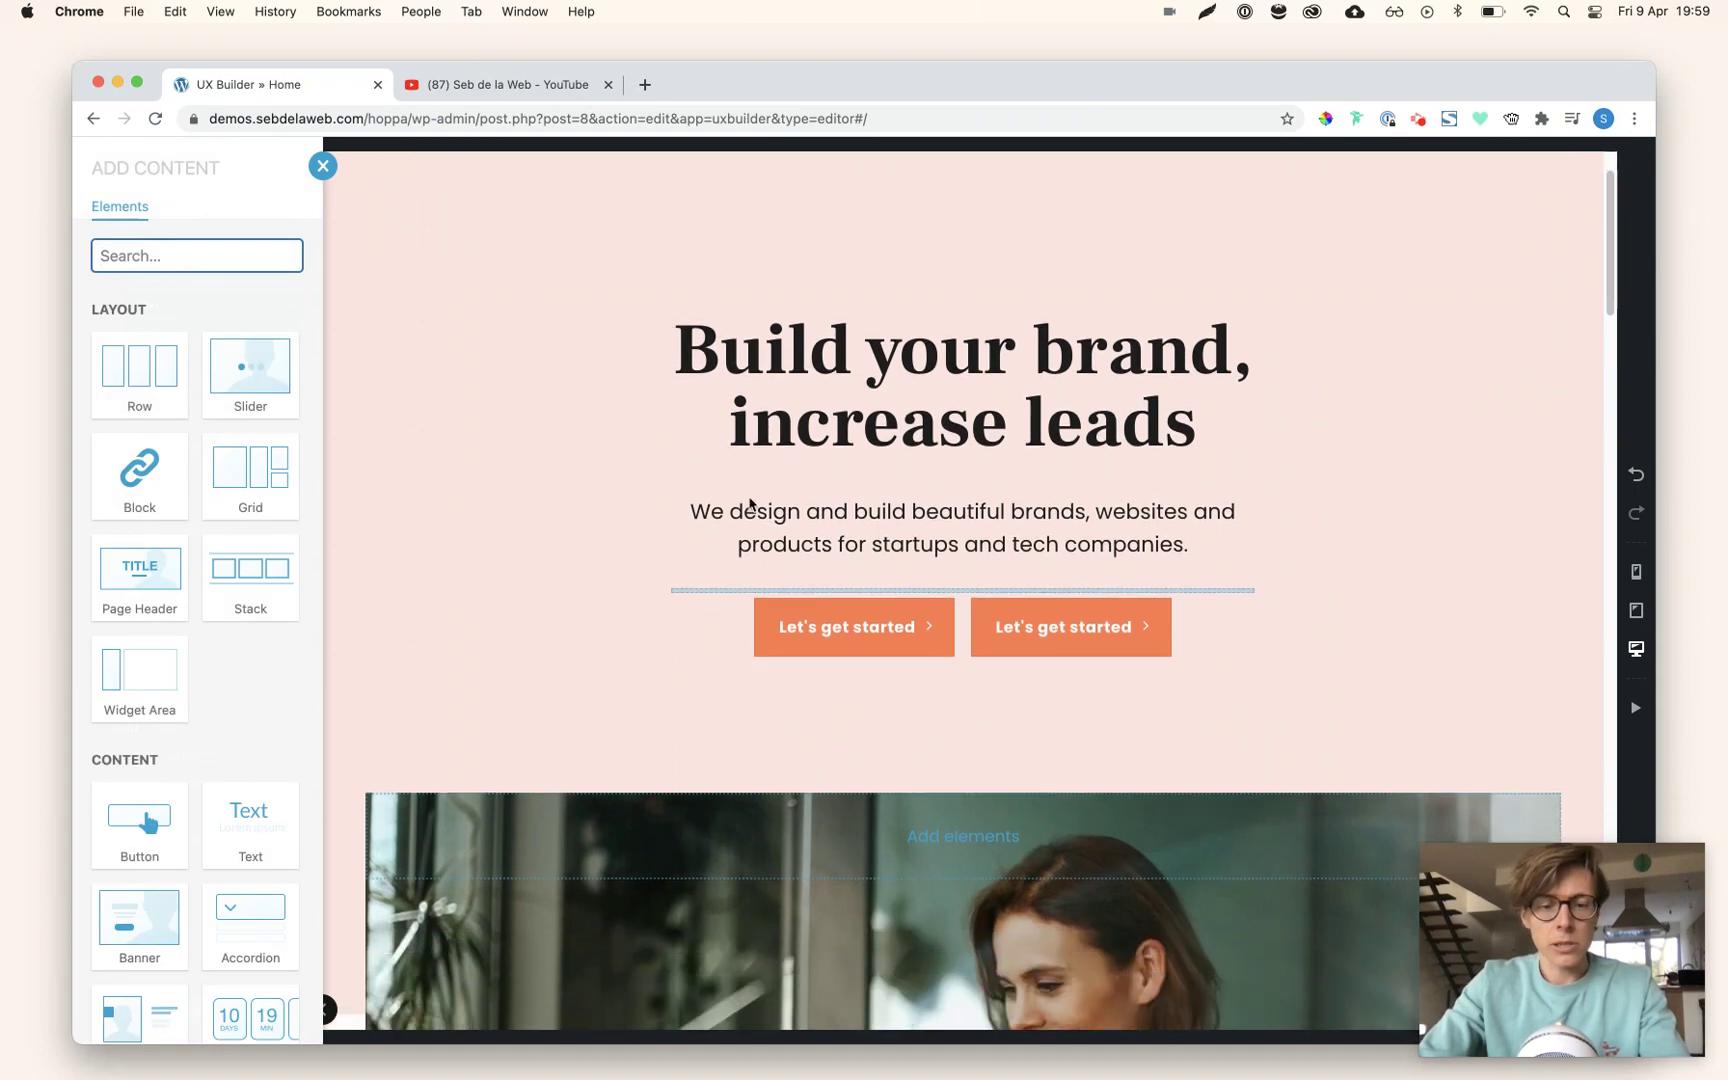
type("stack")
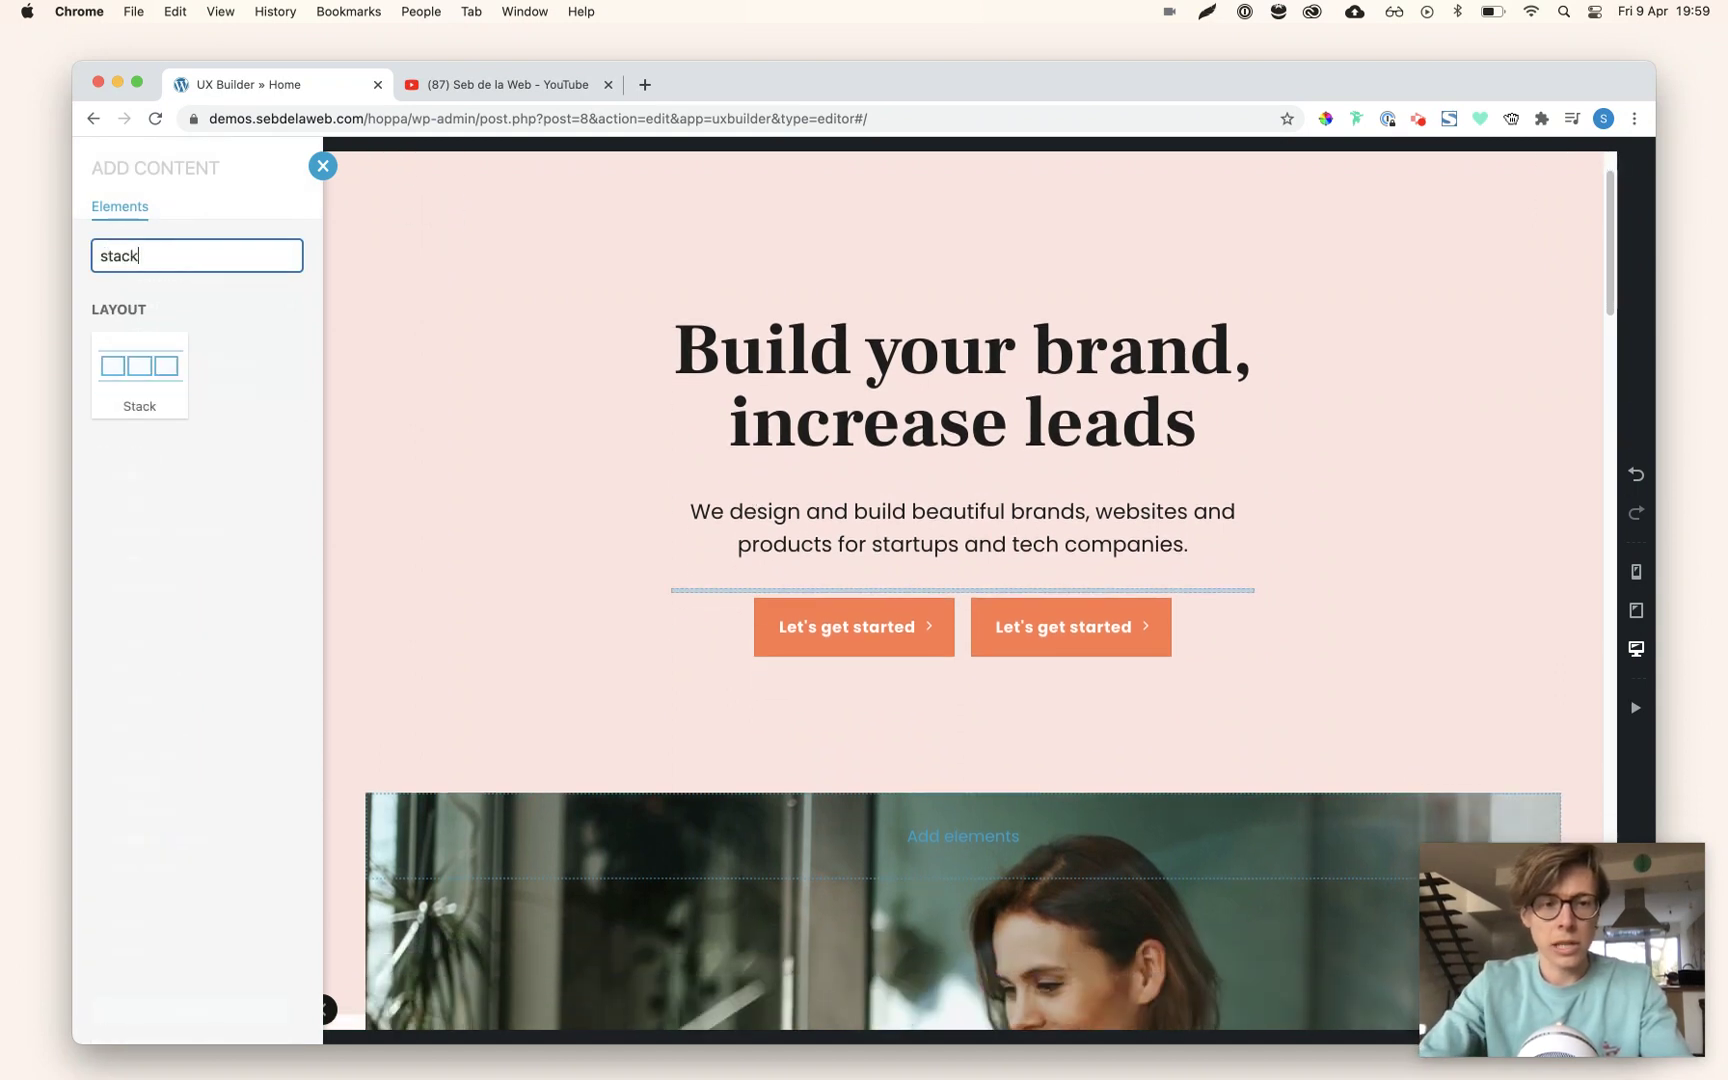
left_click(140, 366)
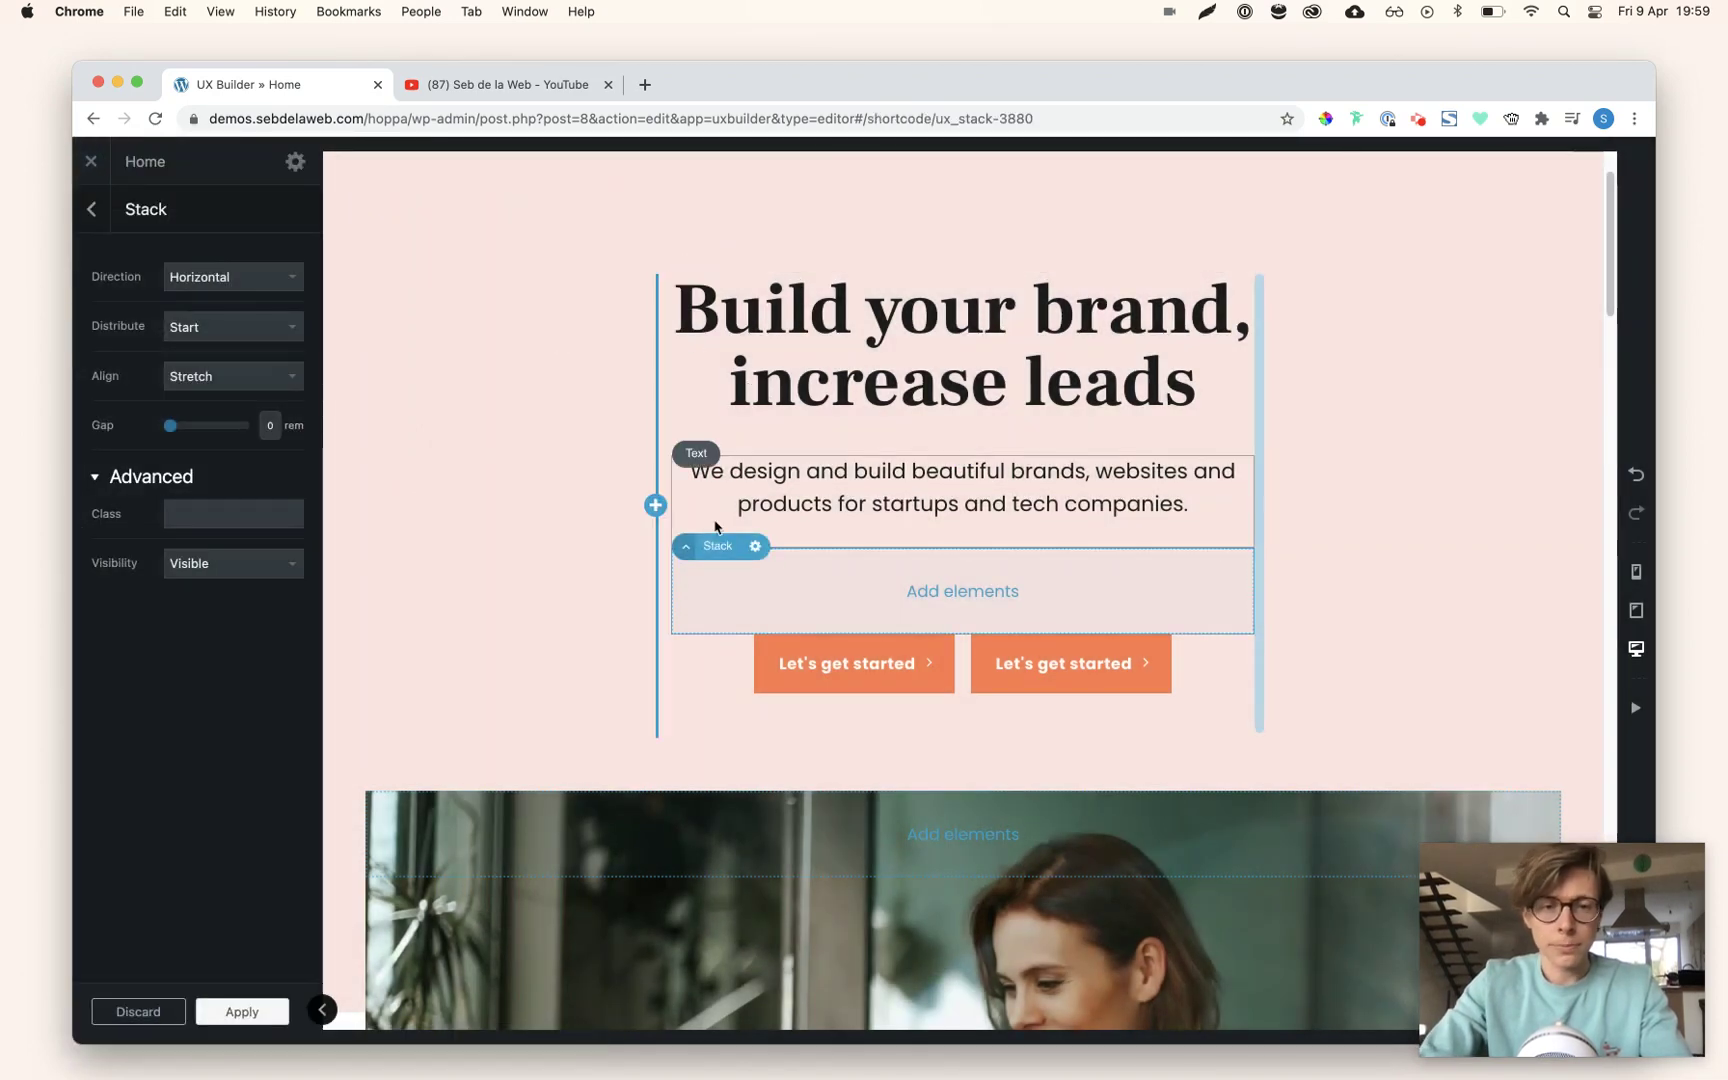
left_click_drag(849, 657, 915, 612)
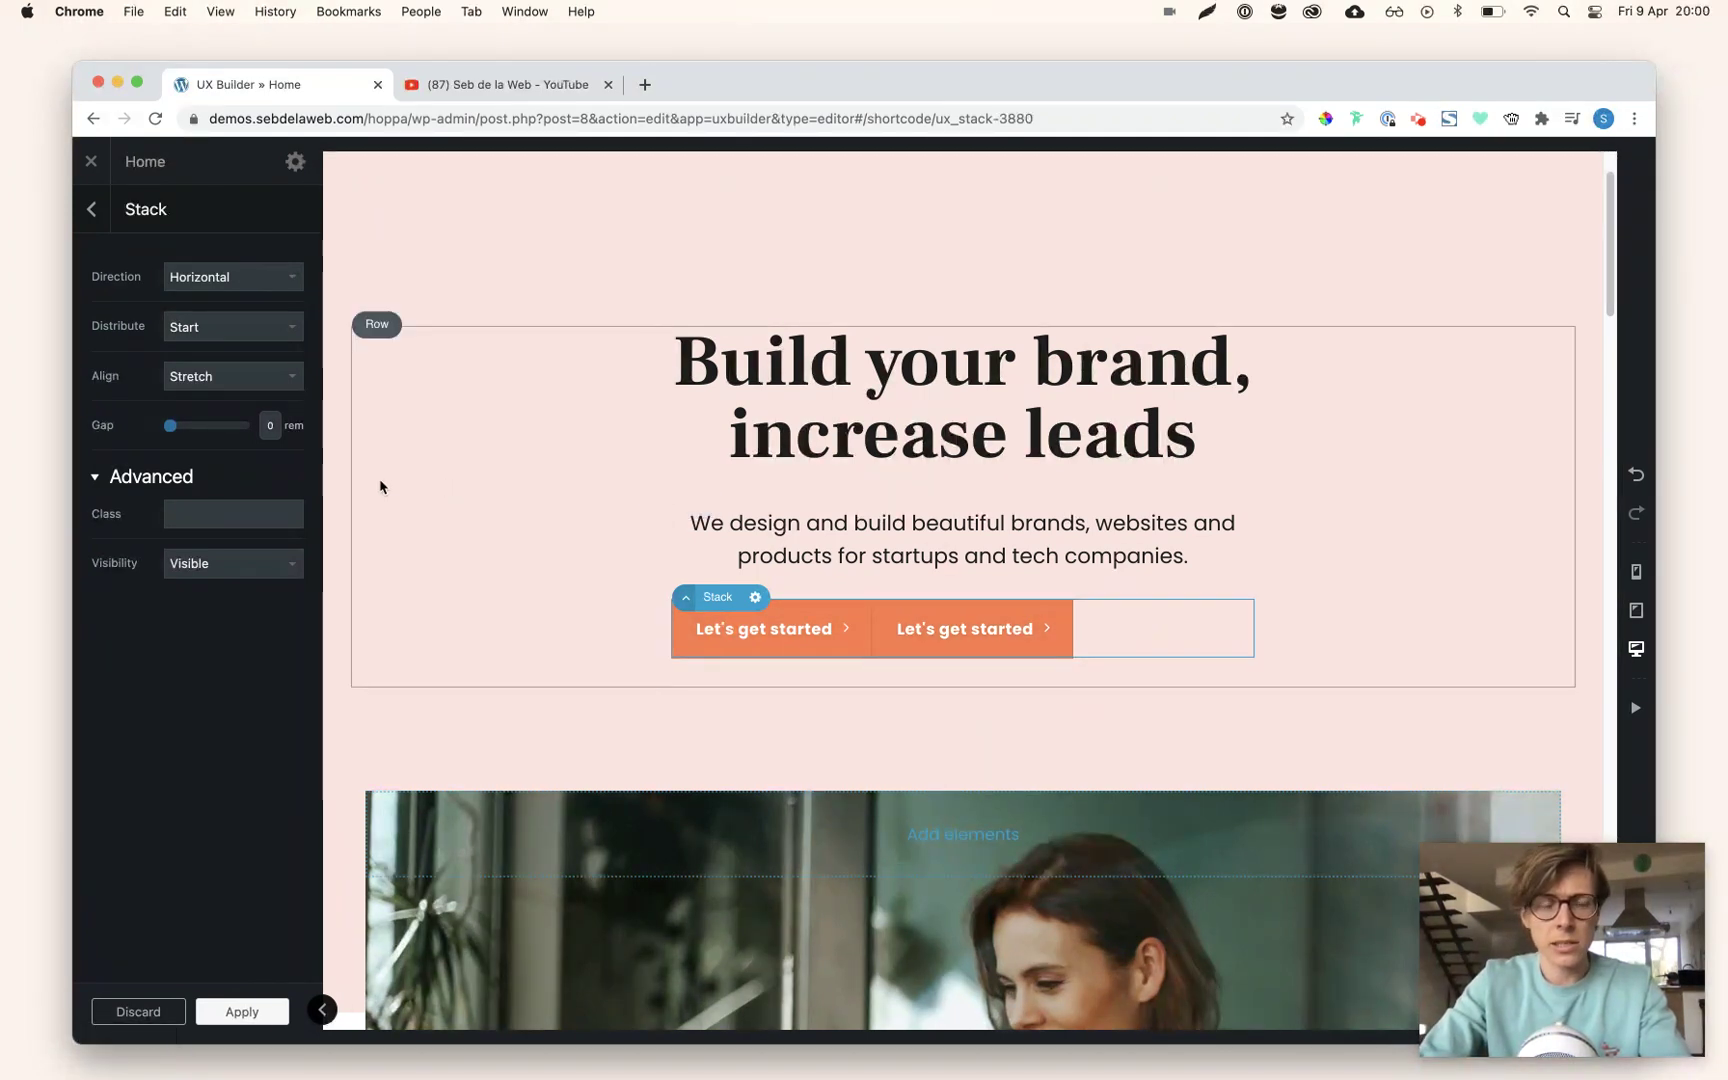
left_click_drag(177, 437, 173, 437)
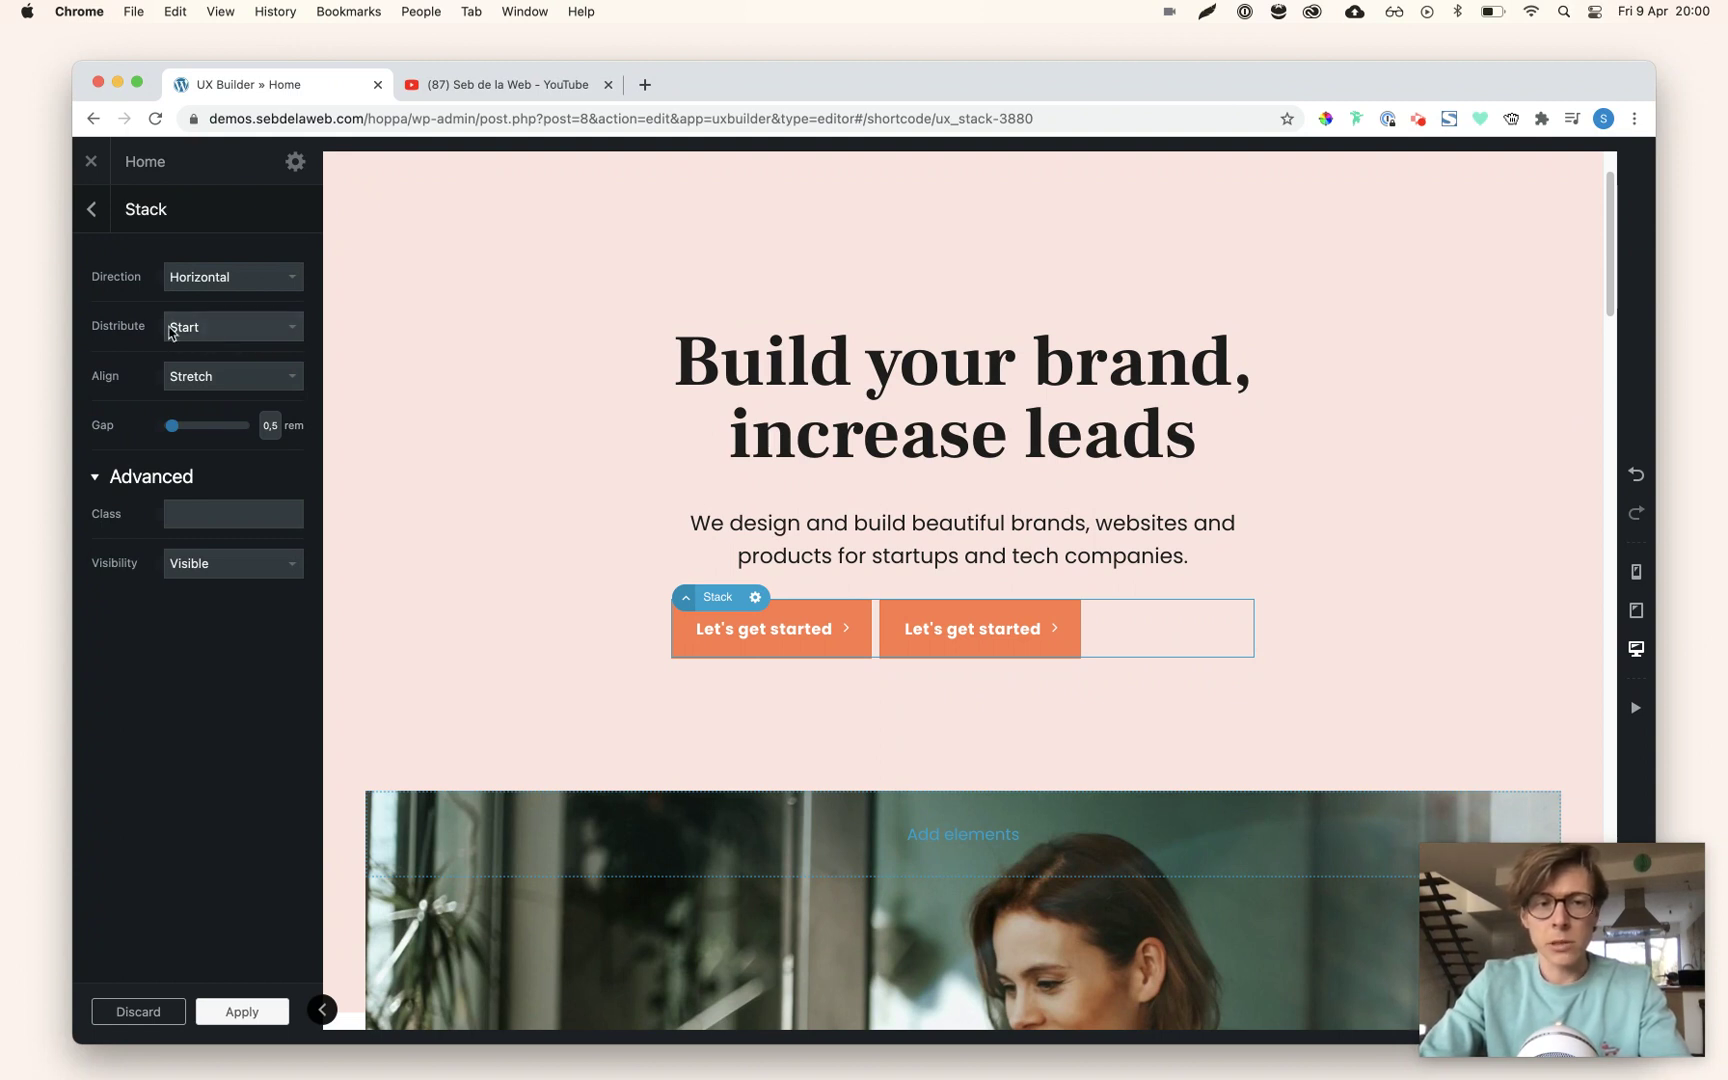
Set the Stack's Distribute option to Center, then preview the layout at tablet width
left_click(226, 336)
left_click(225, 346)
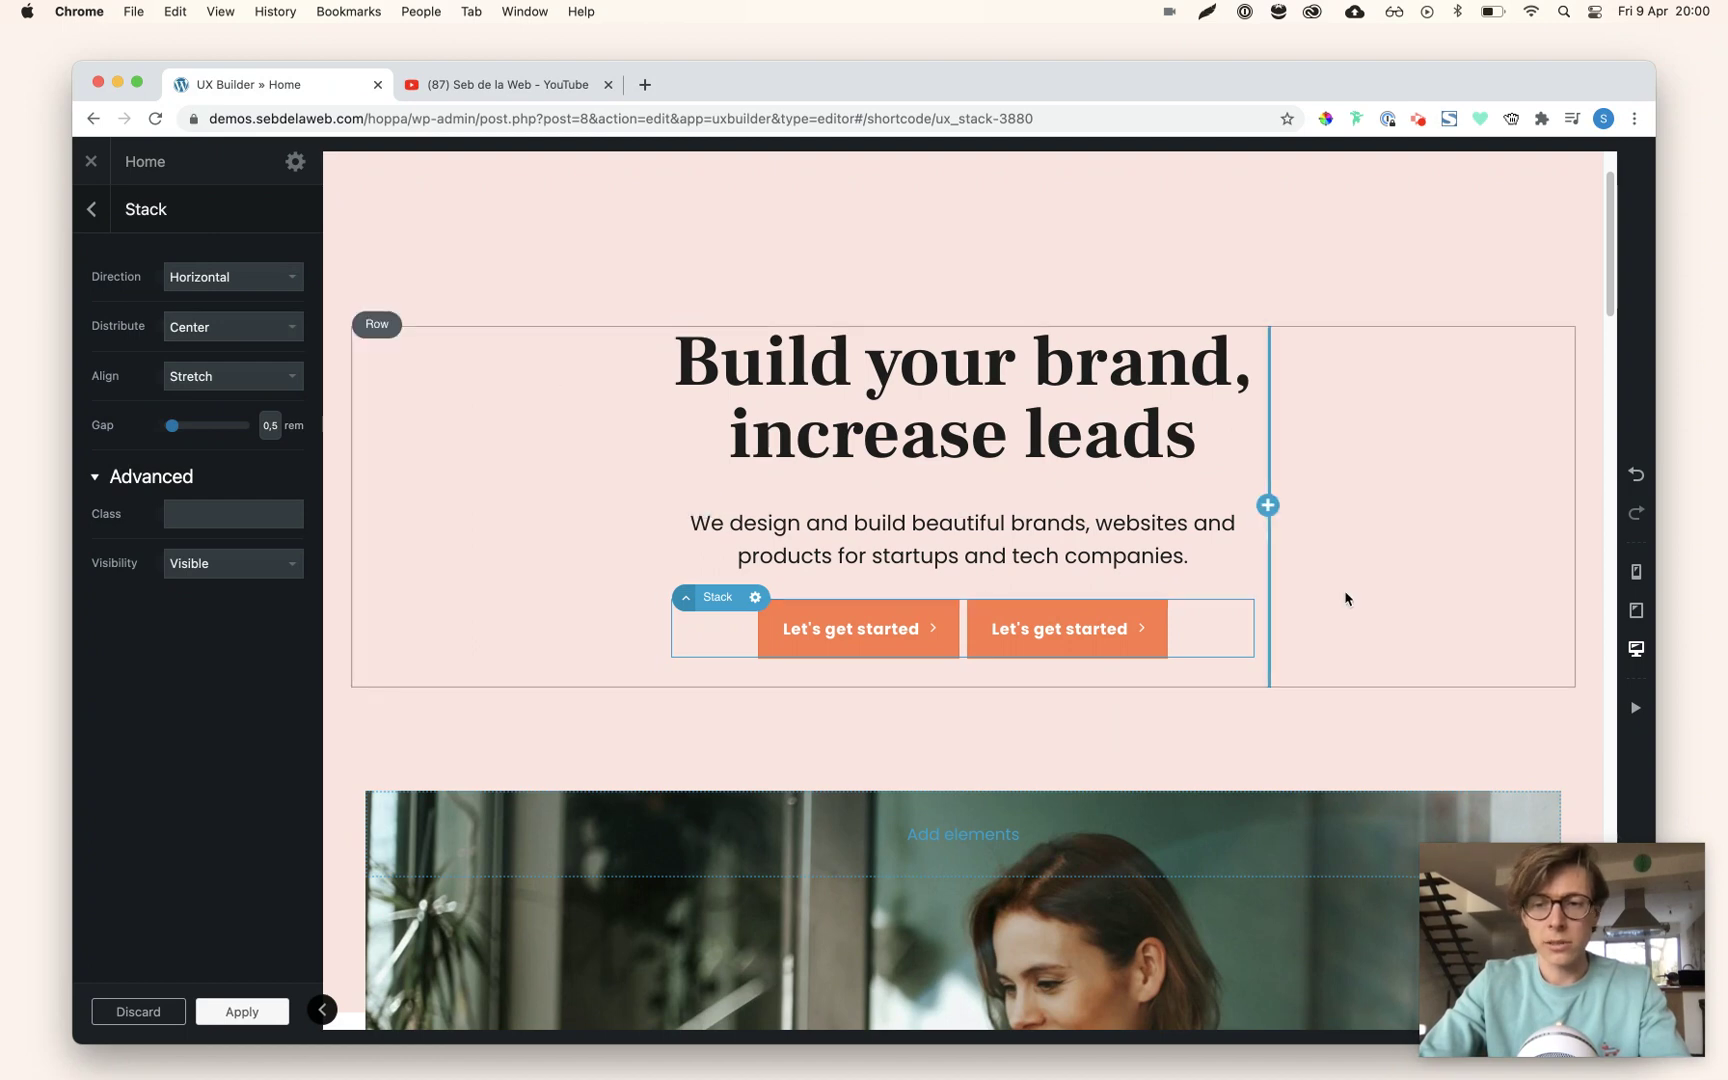
left_click(1636, 610)
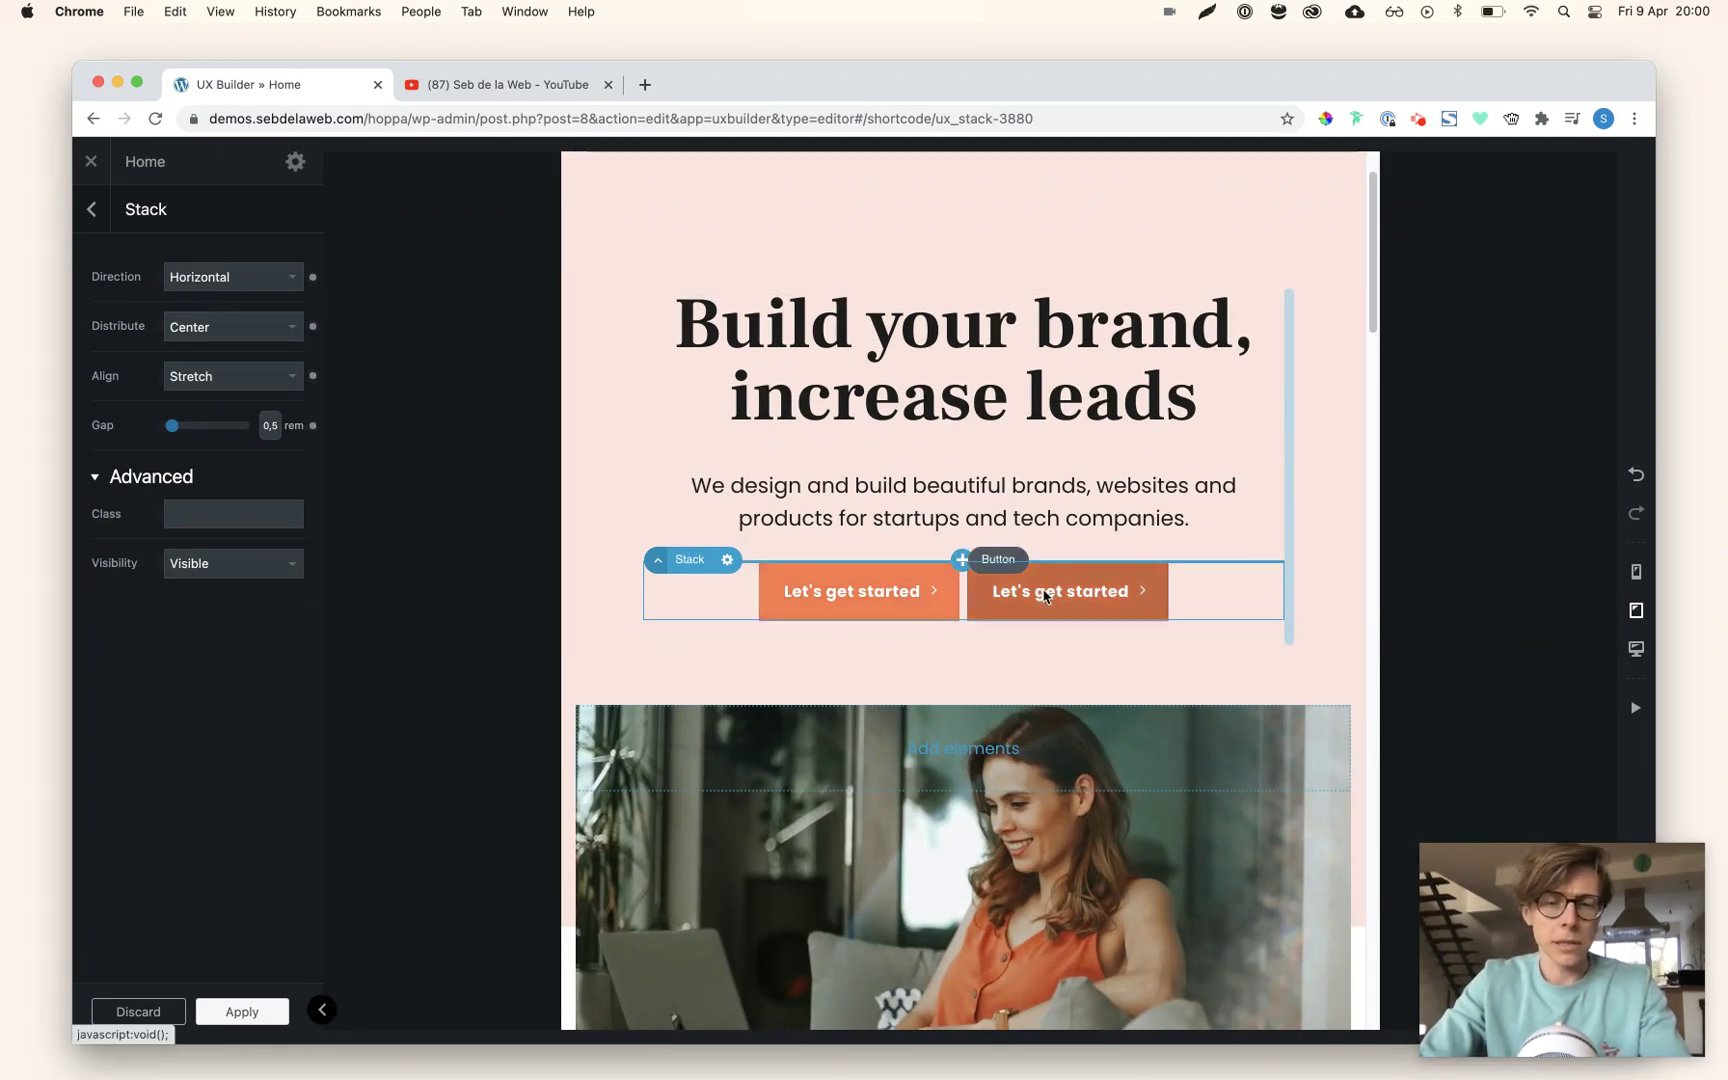
Set the Stack direction to Vertical in the mobile preview
left_click(1636, 571)
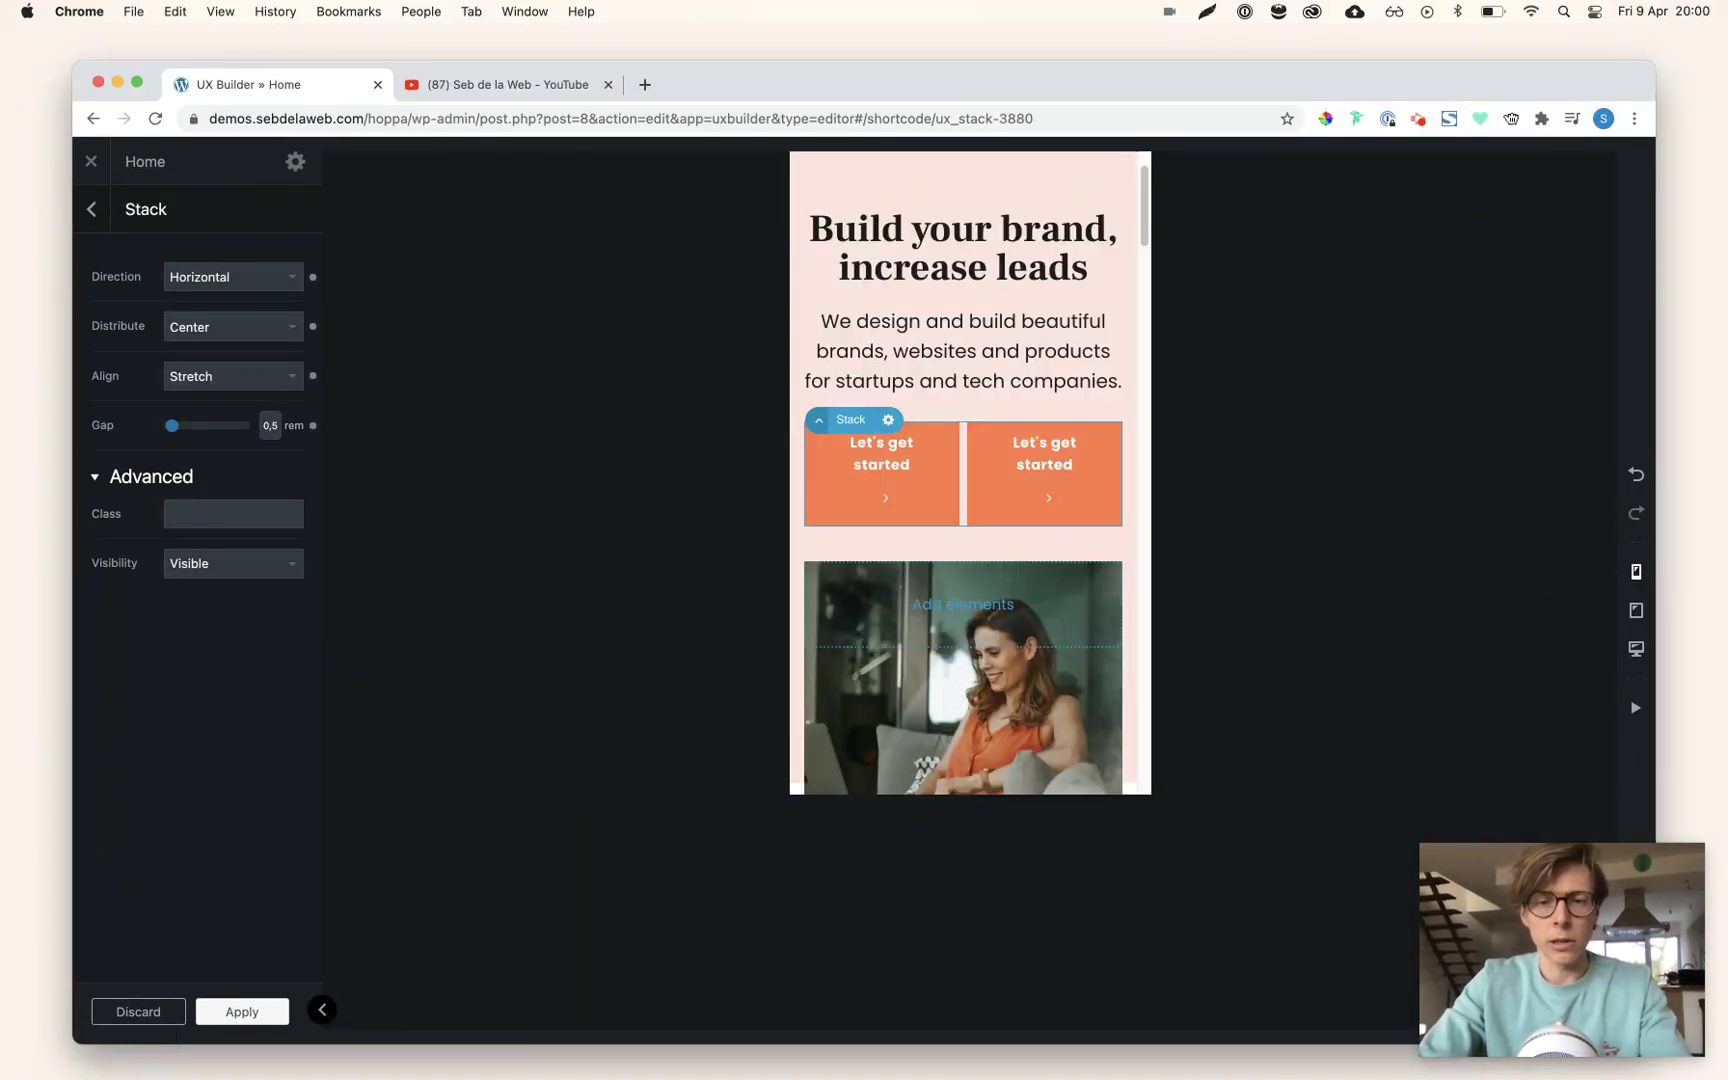
left_click(168, 283)
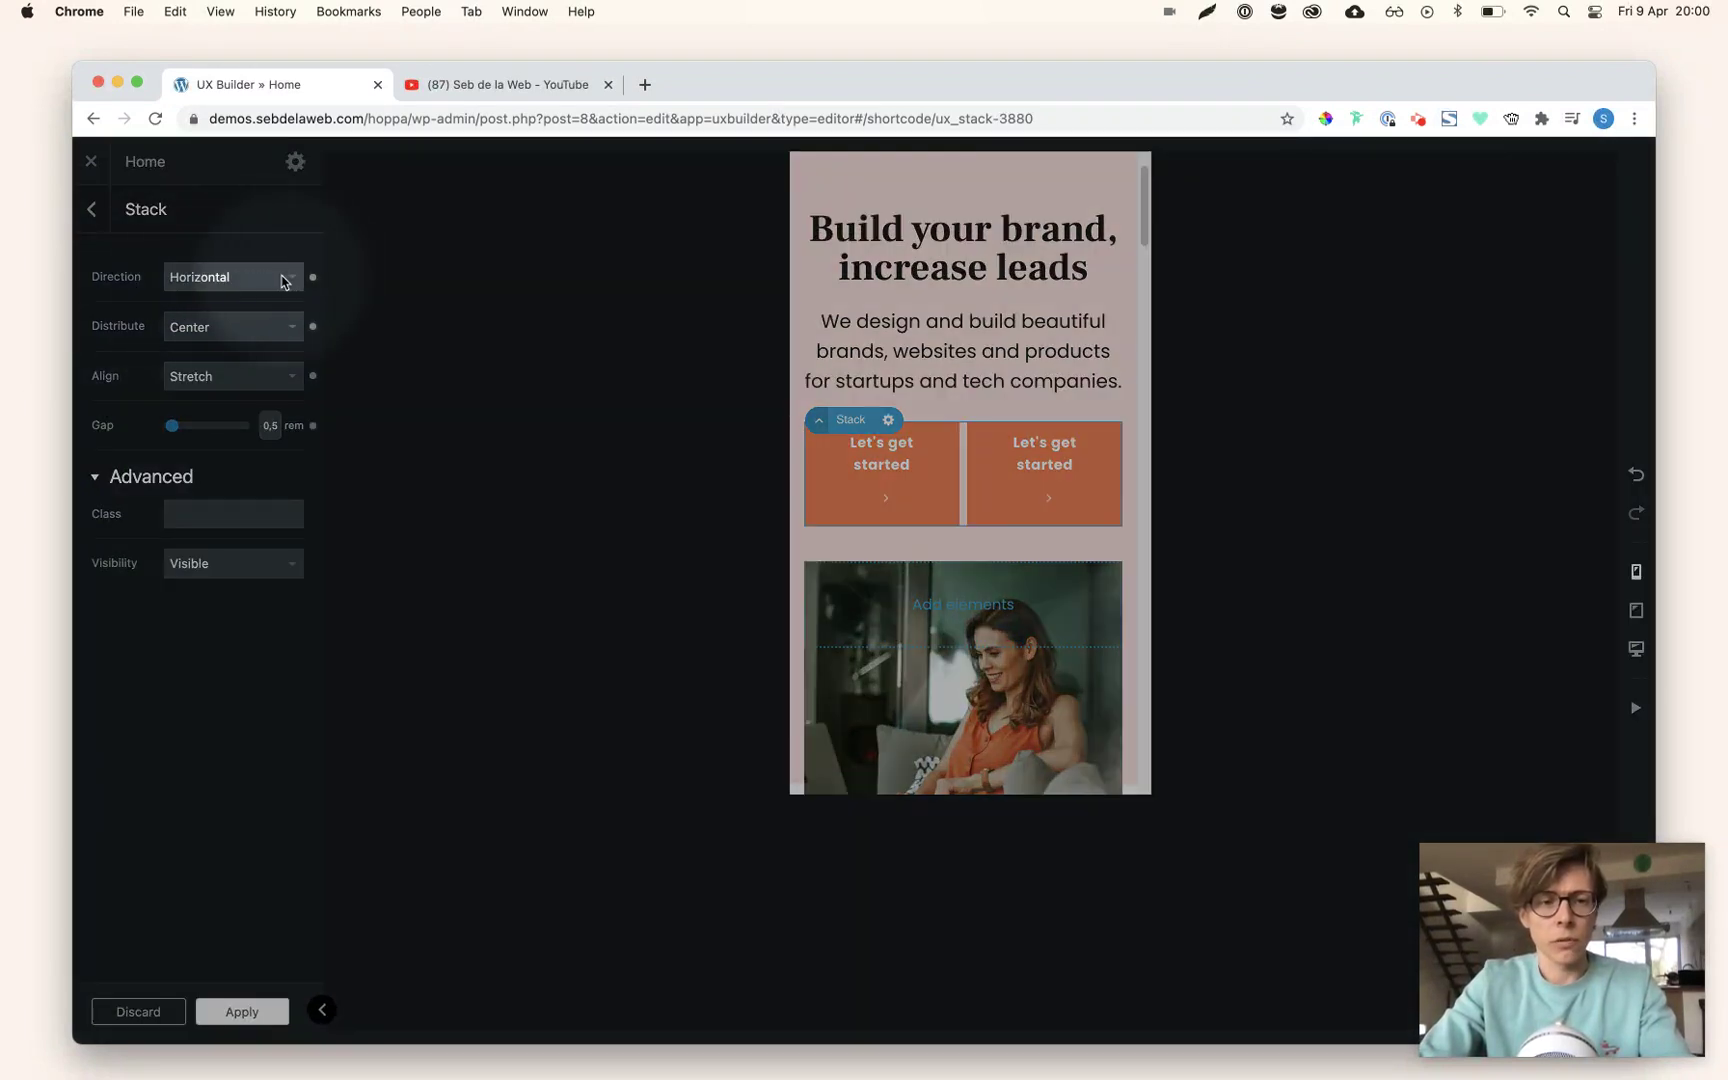
left_click(284, 282)
key("Escape")
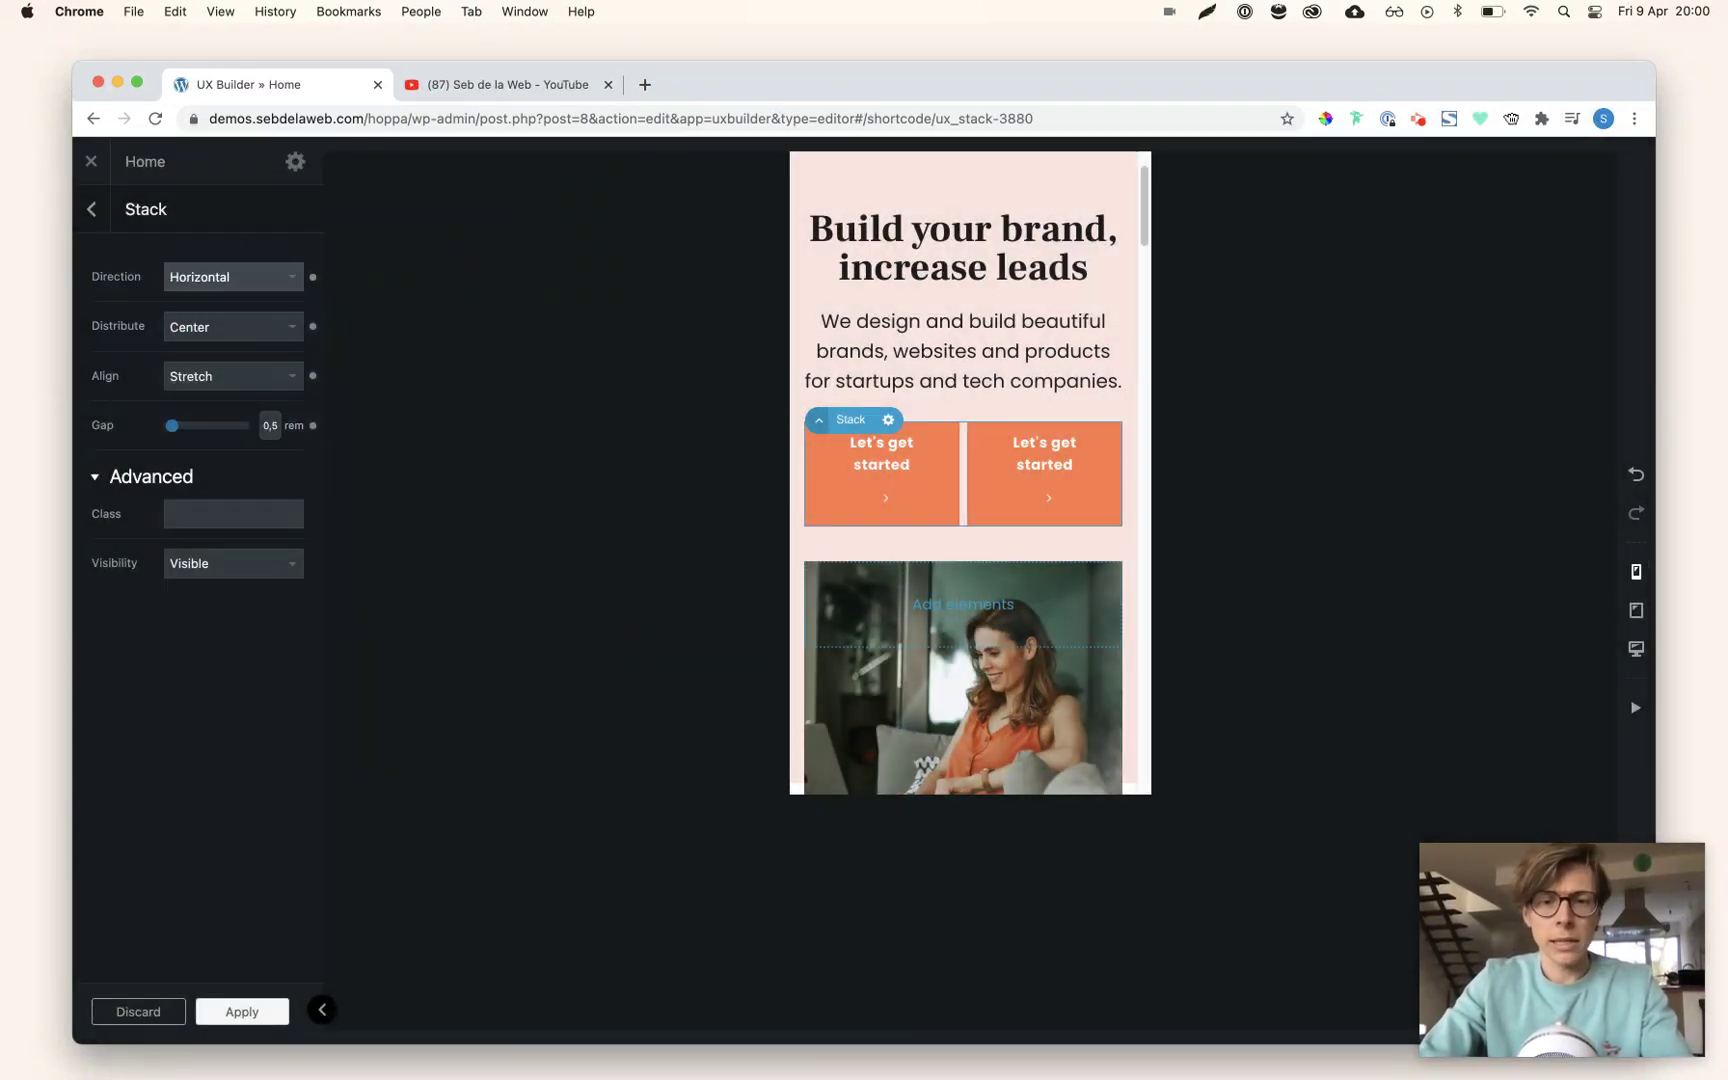
left_click(285, 300)
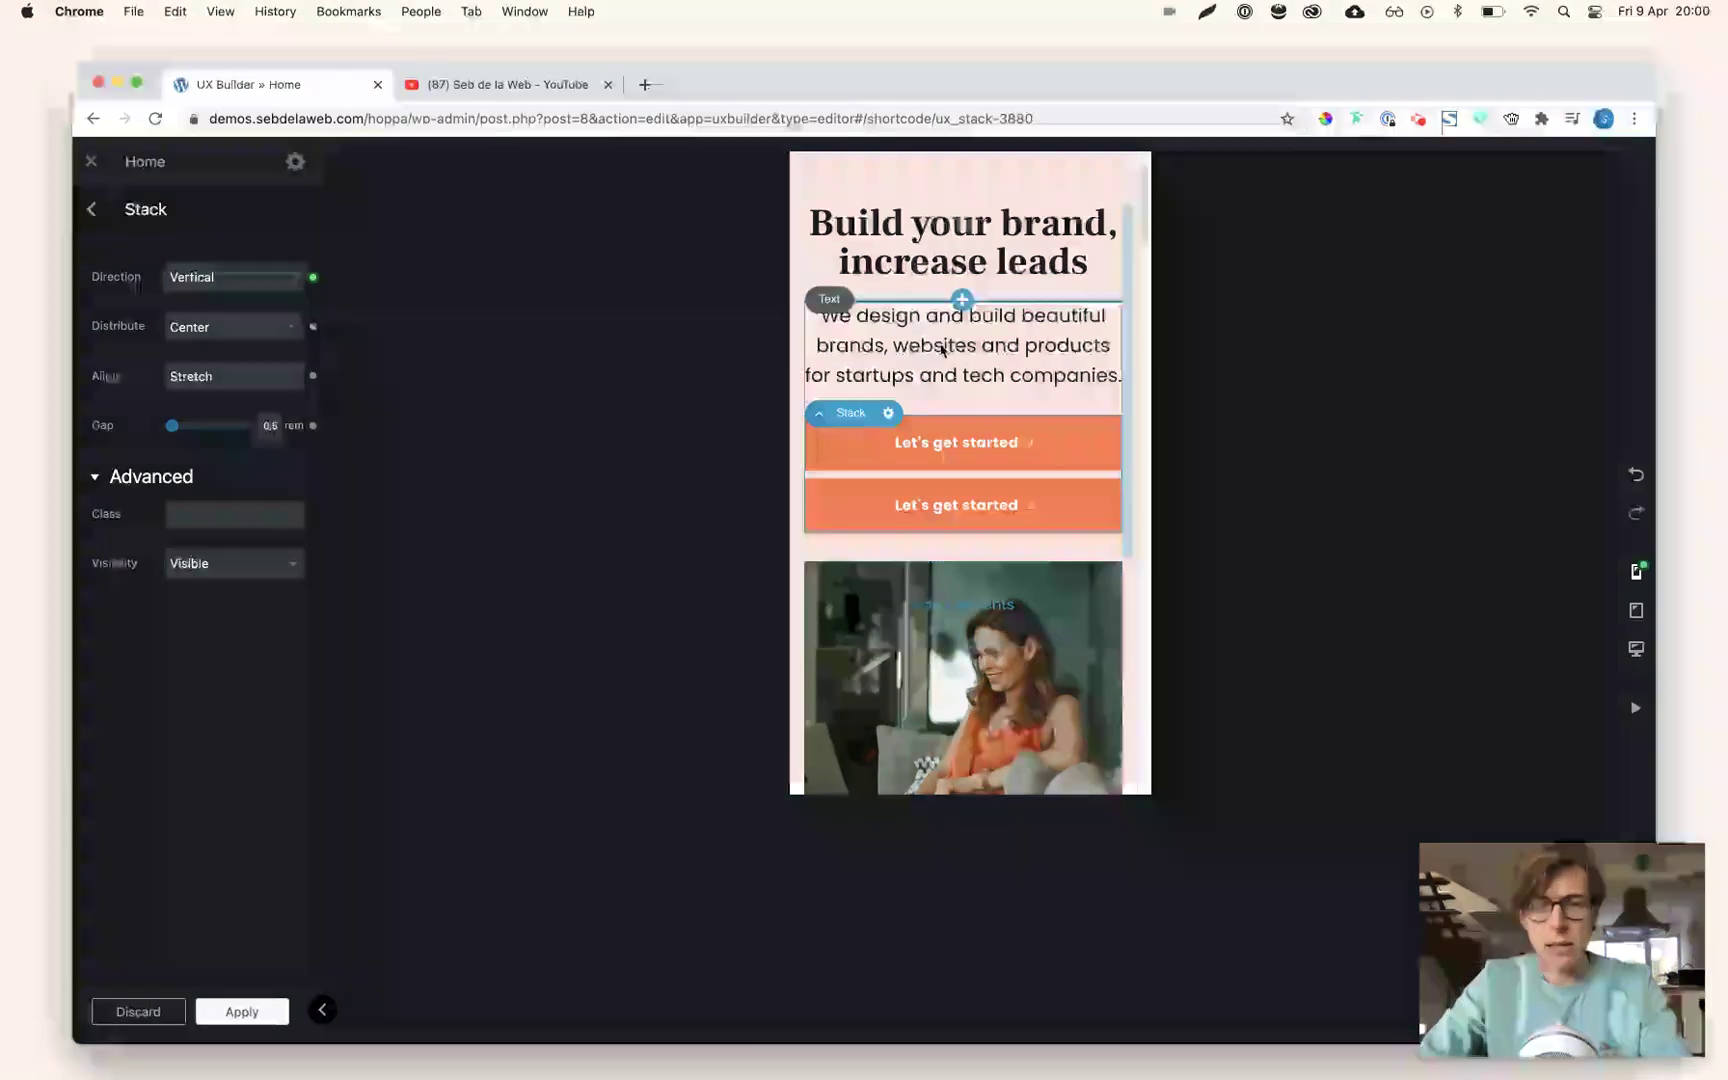
Set the Stack direction to Vertical at tablet width as well
left_click(1636, 610)
left_click(293, 277)
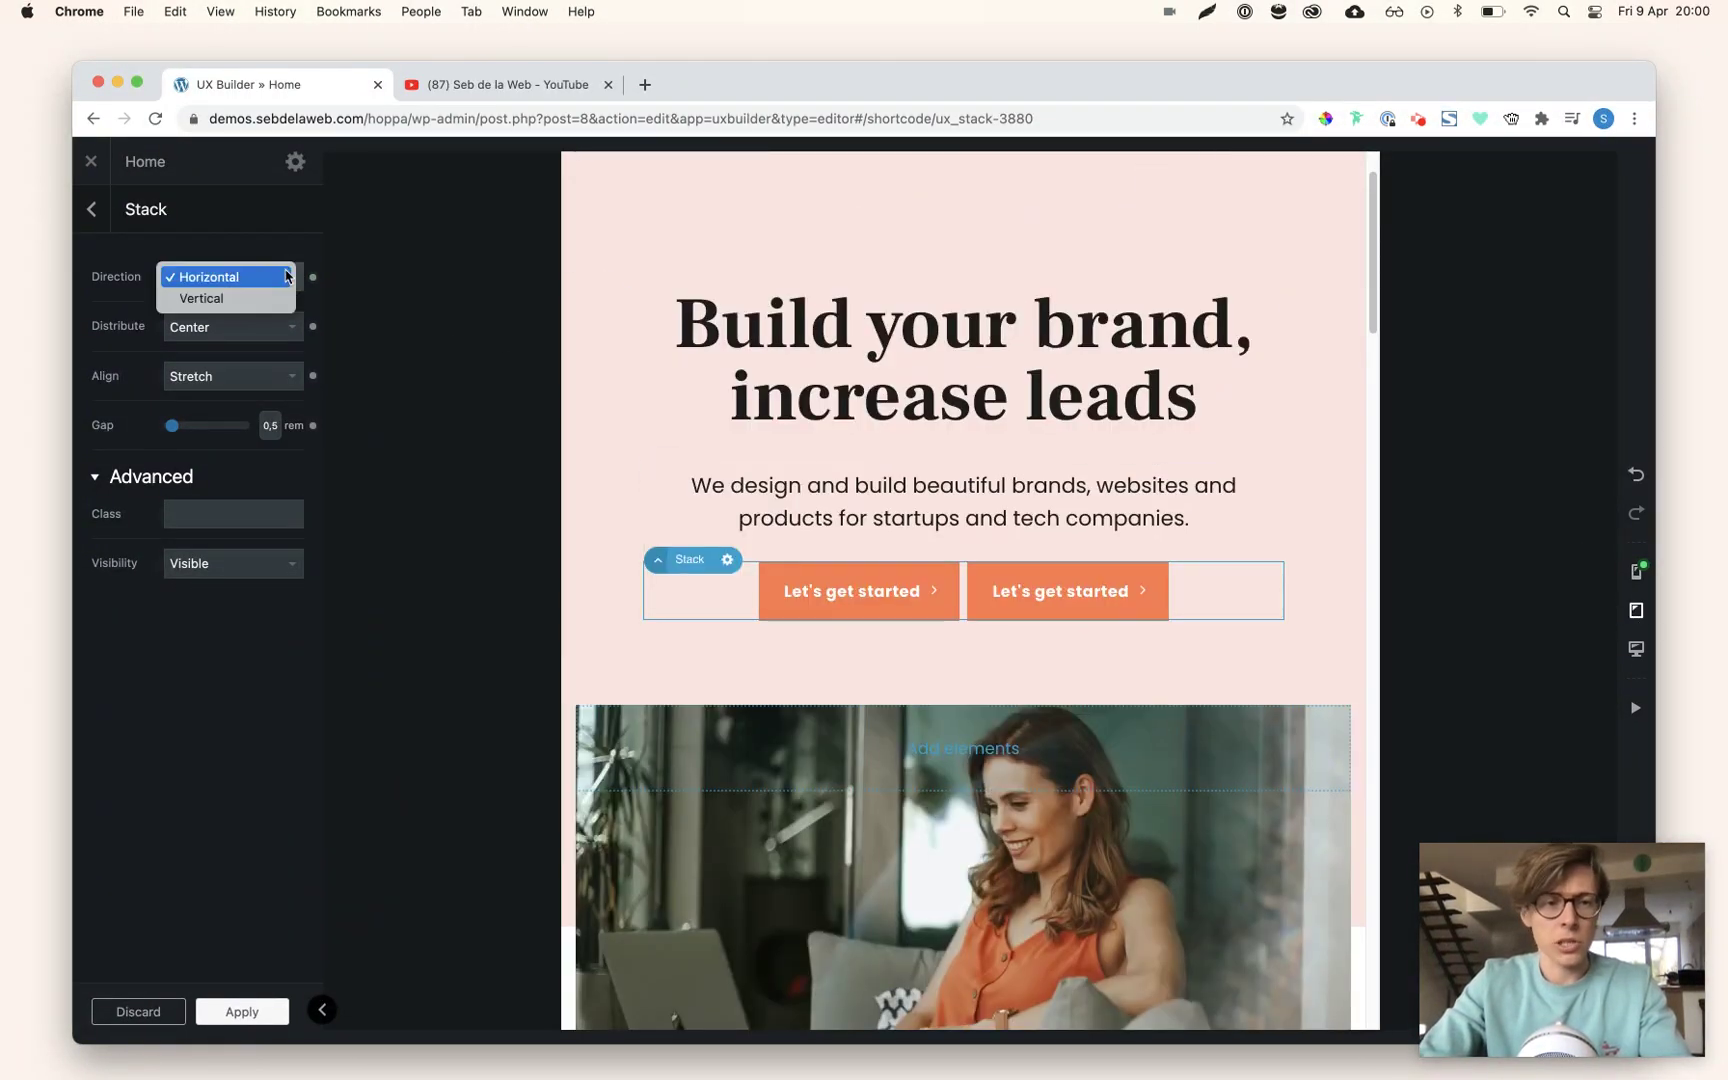
left_click(285, 298)
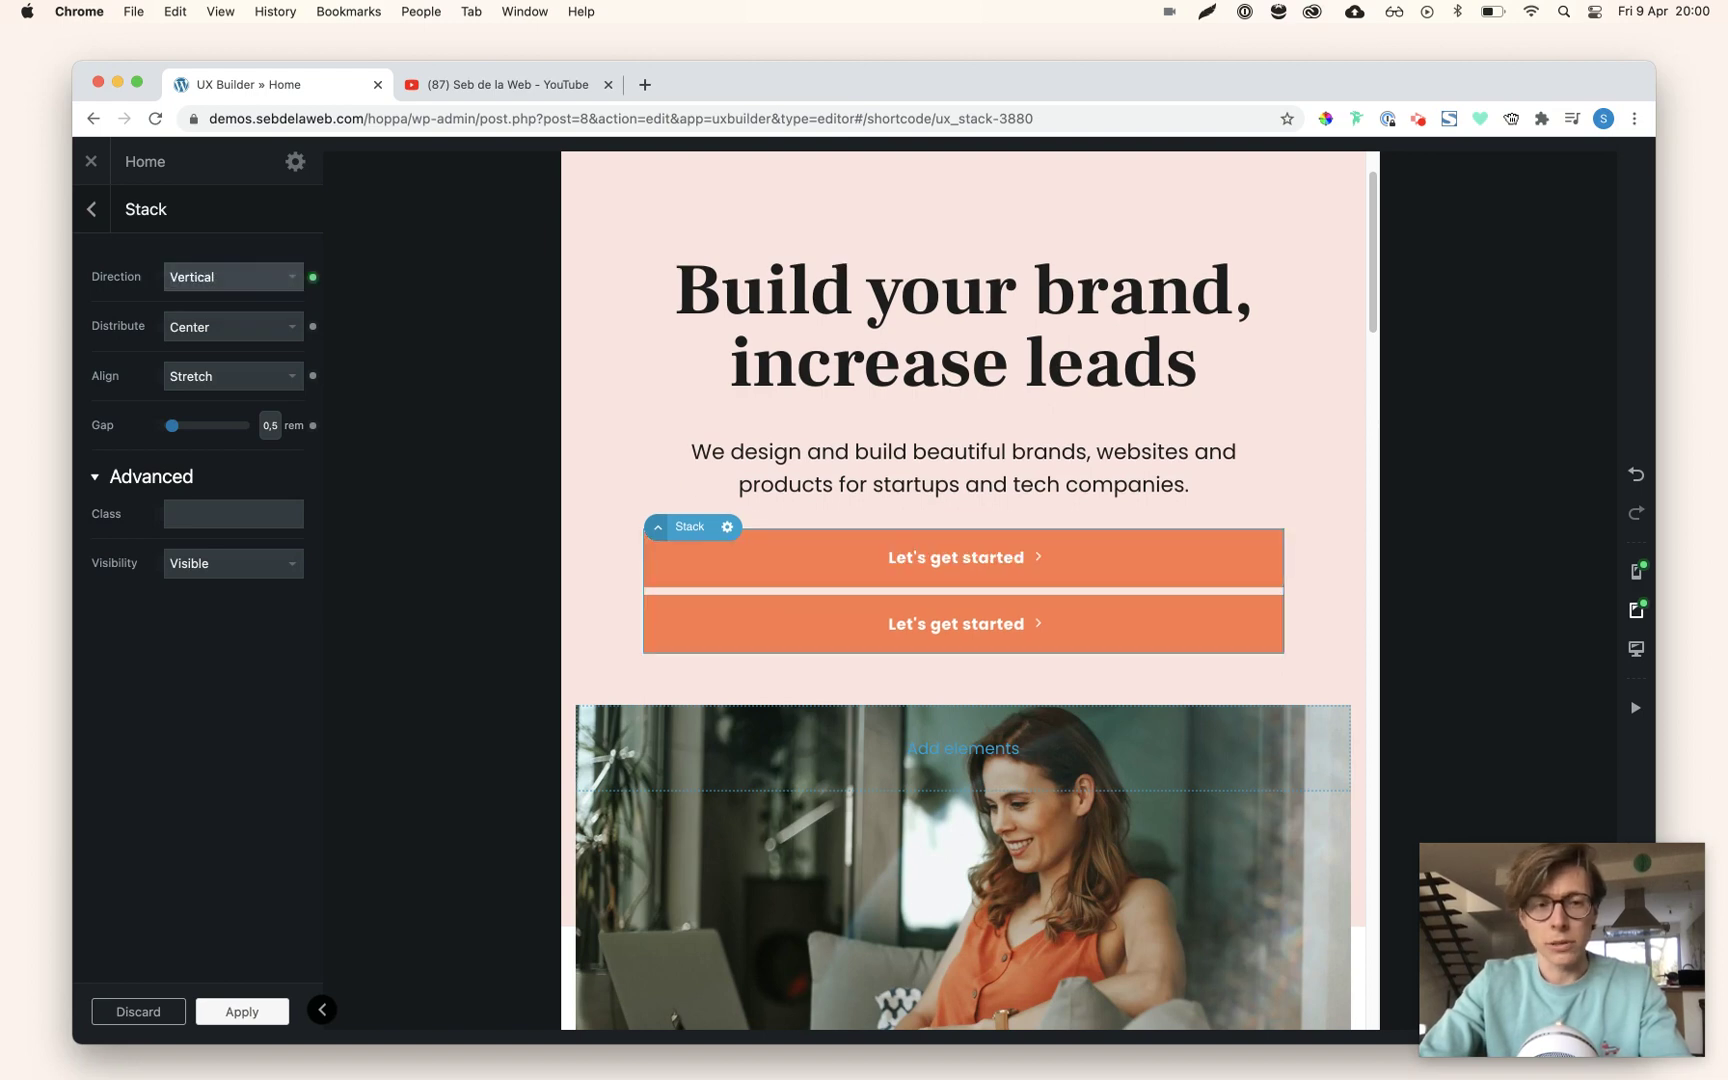
Confirm the desktop layout stays horizontal, then recheck the tablet view
left_click(1636, 648)
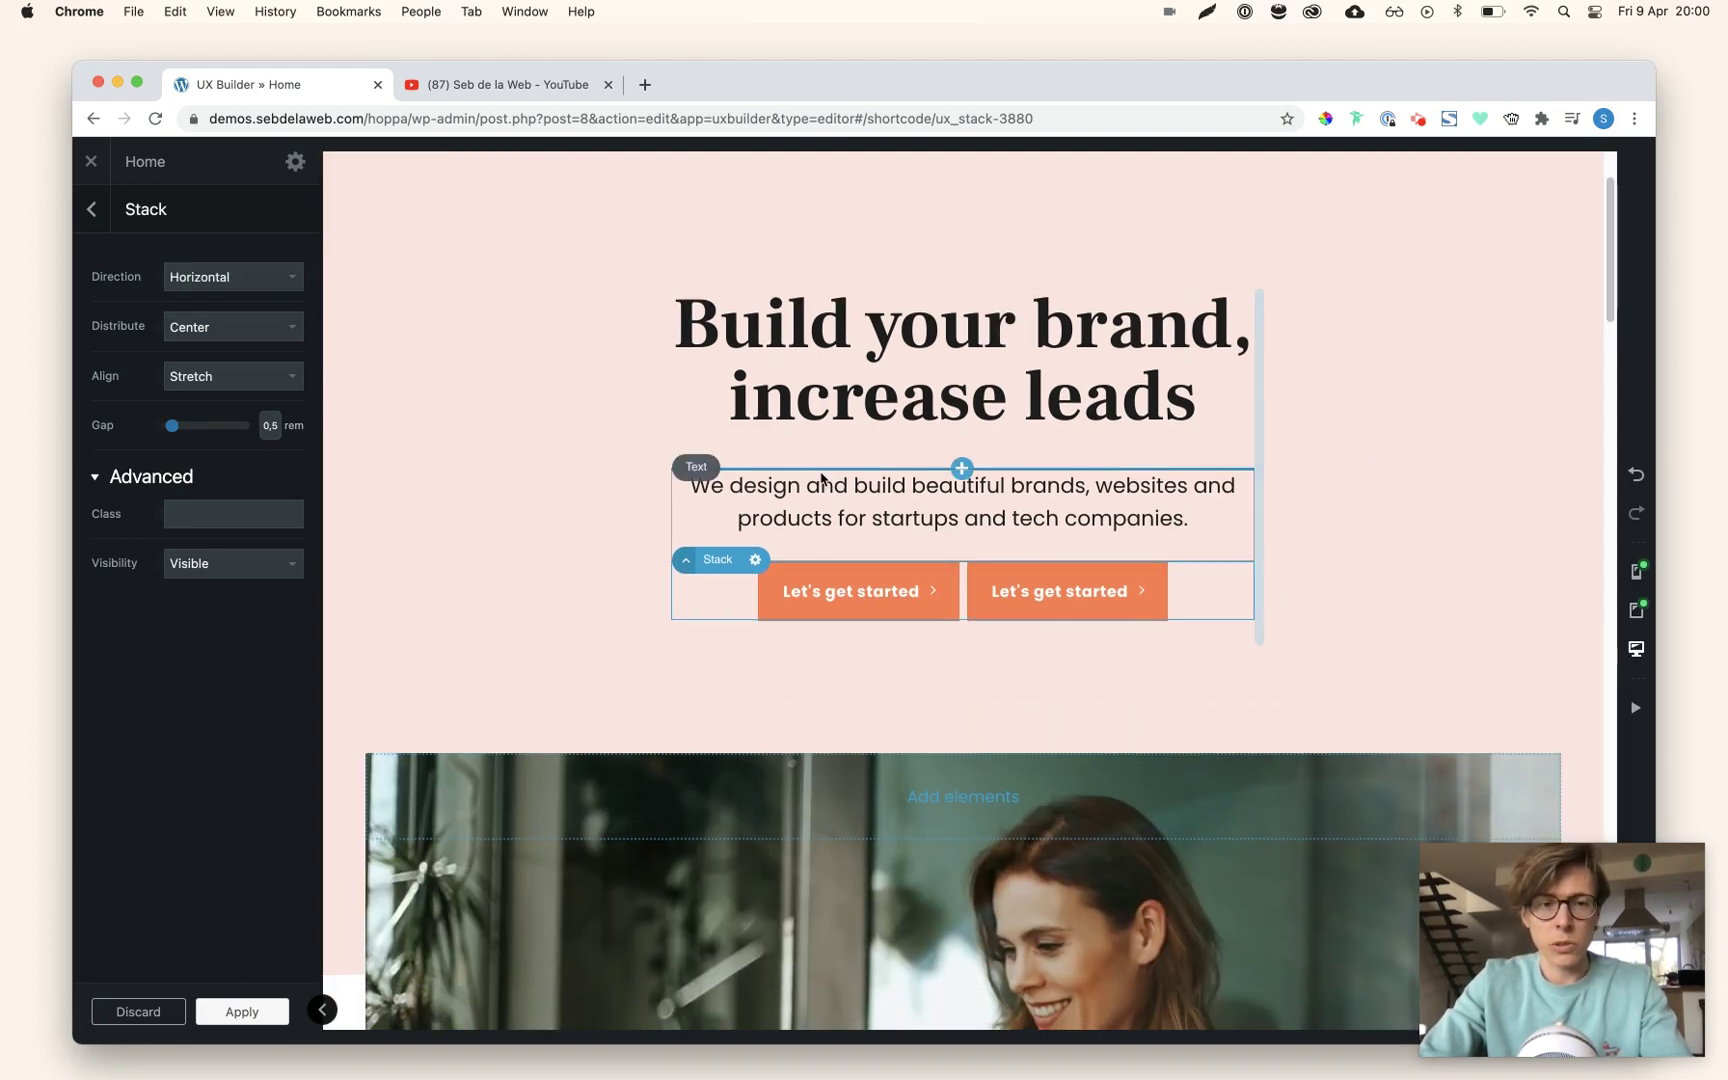
left_click(1638, 608)
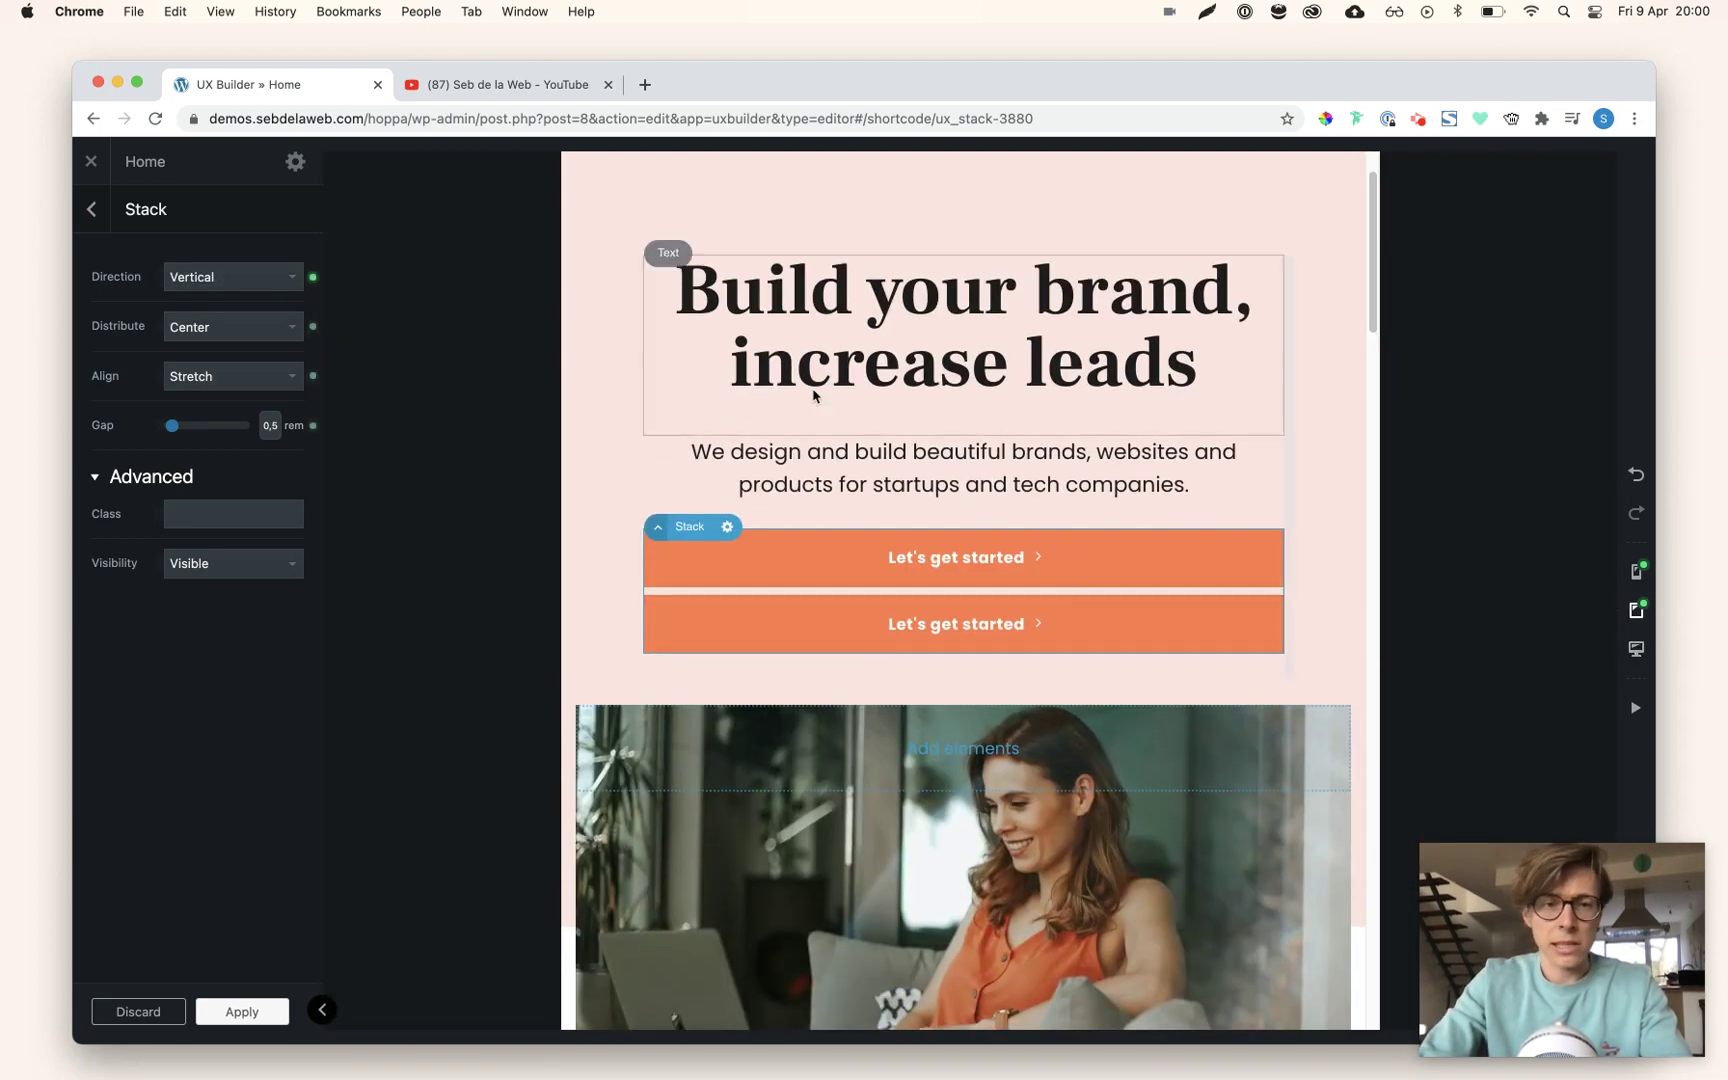
left_click(314, 280)
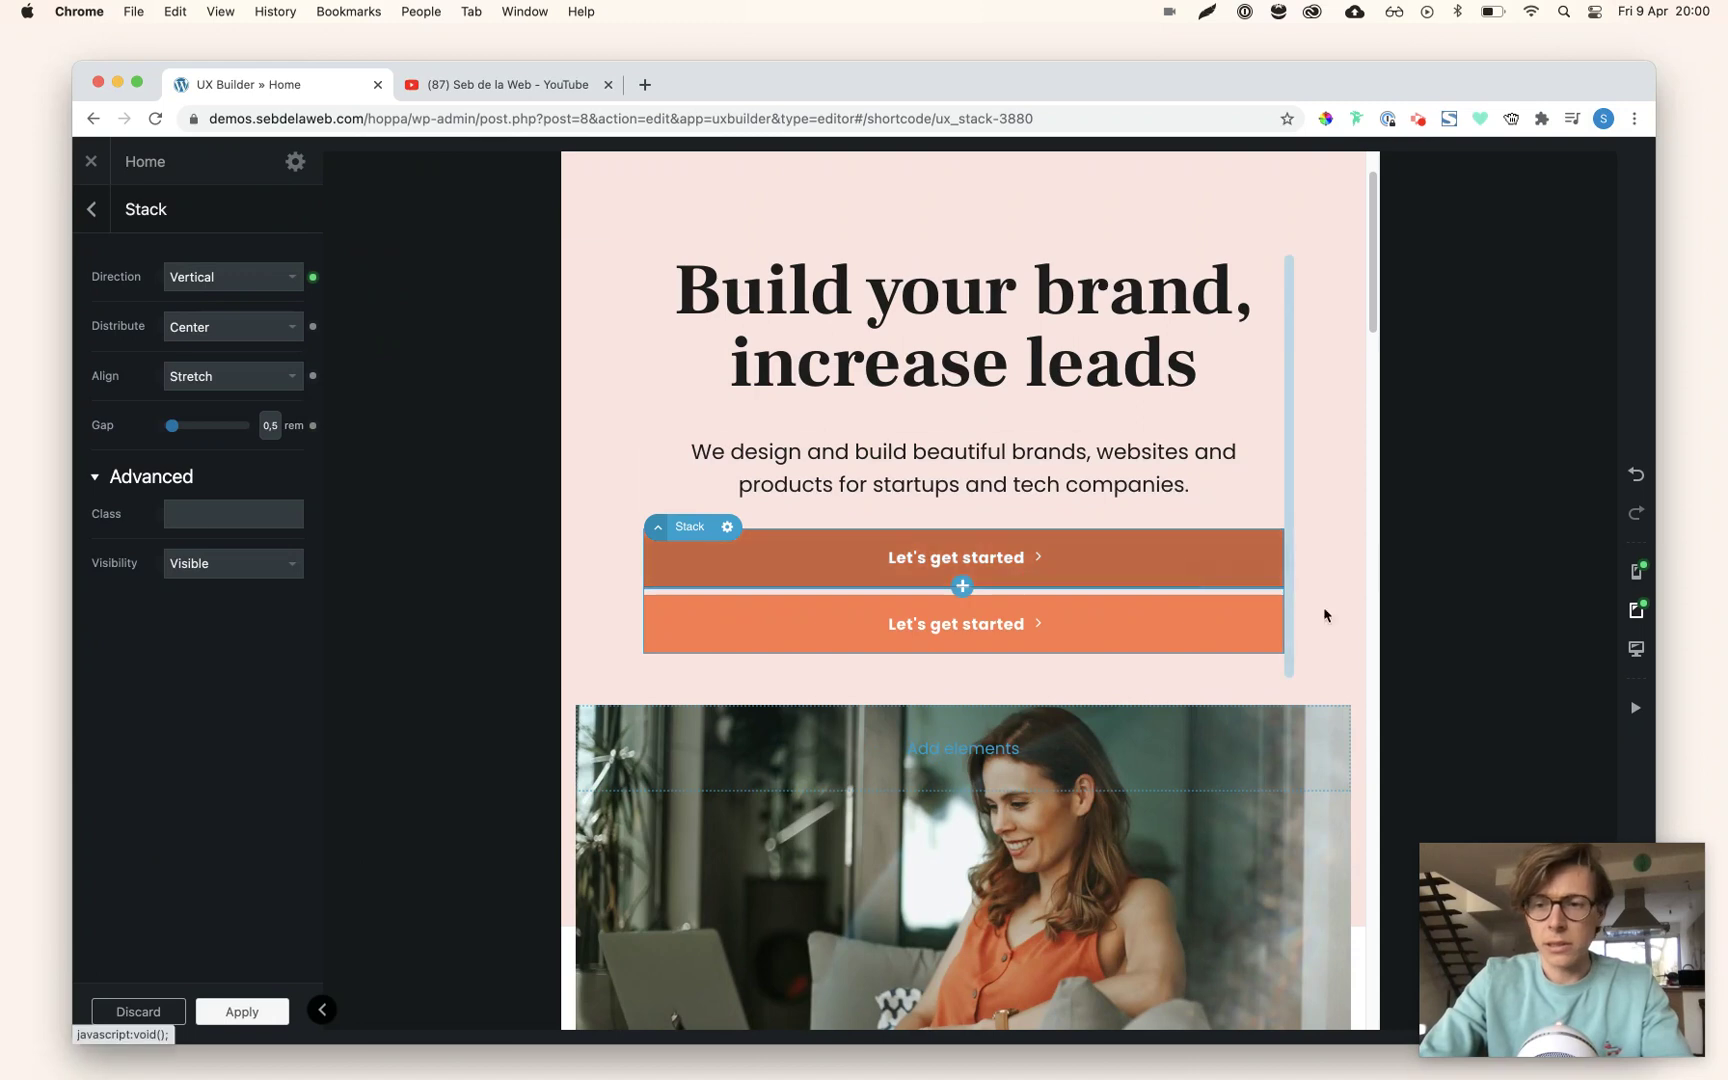
left_click(1637, 612)
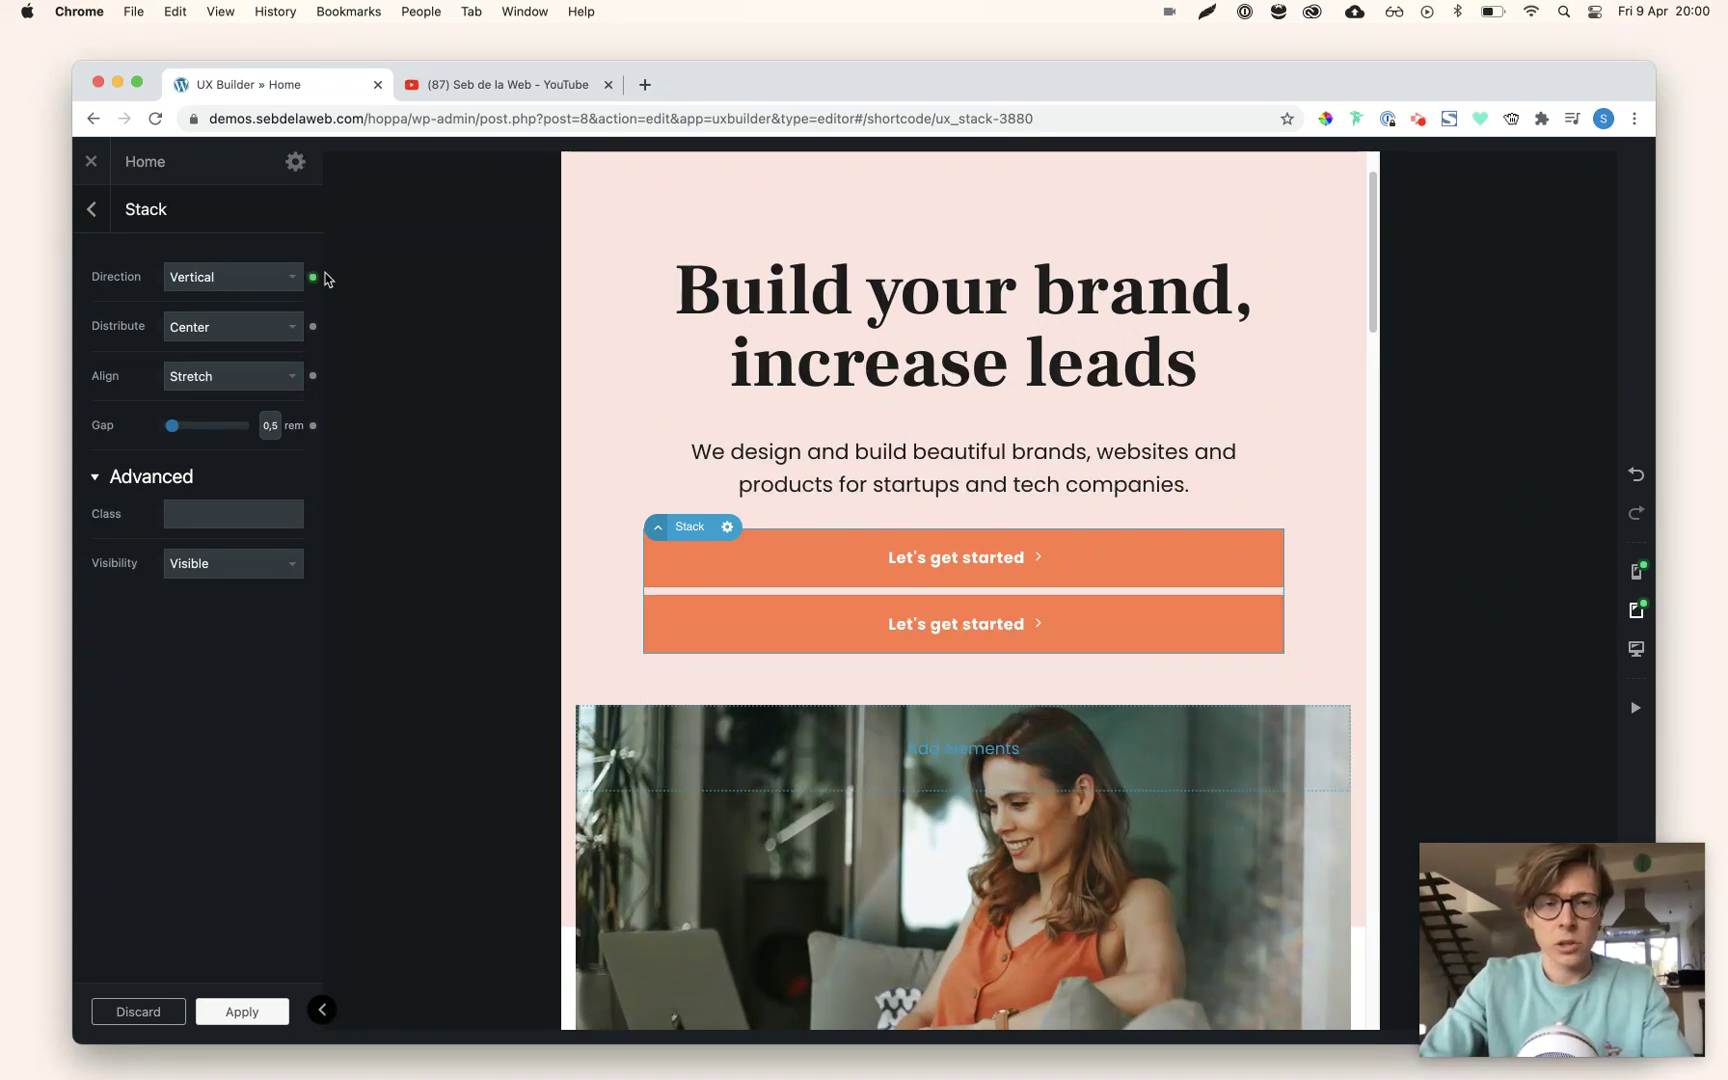
left_click(1636, 649)
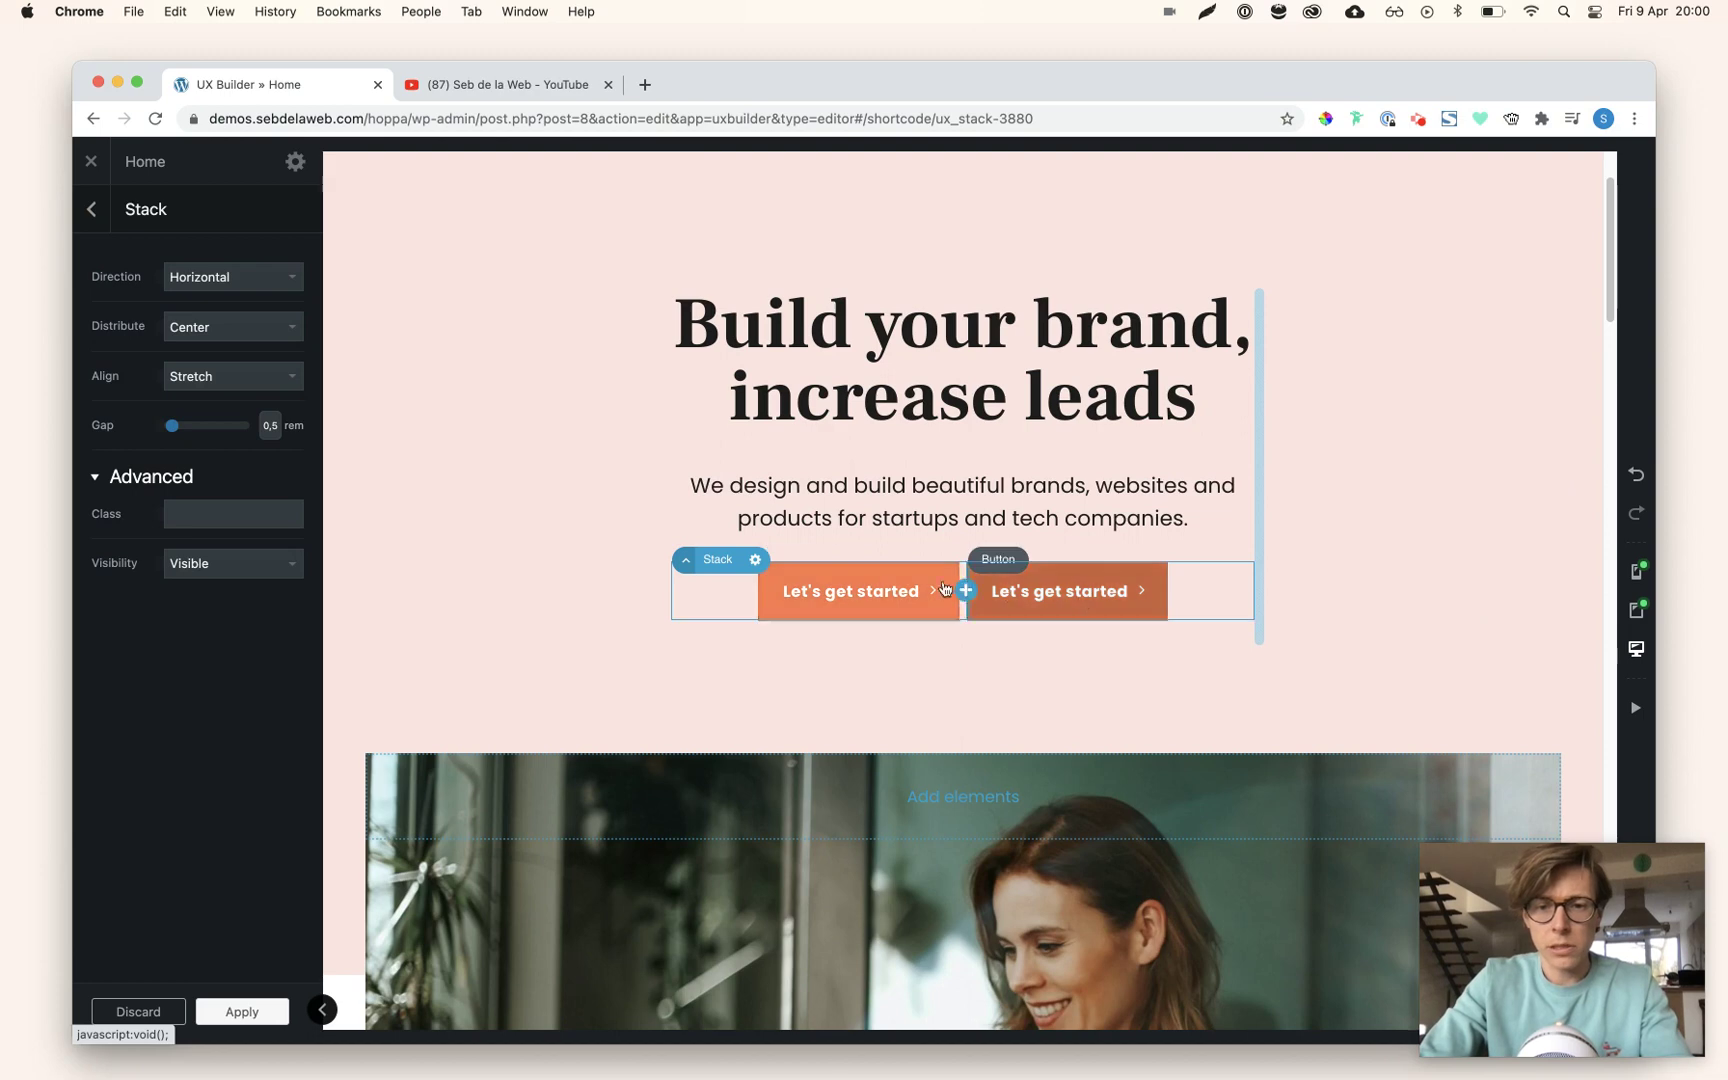
left_click(1637, 617)
left_click(1636, 572)
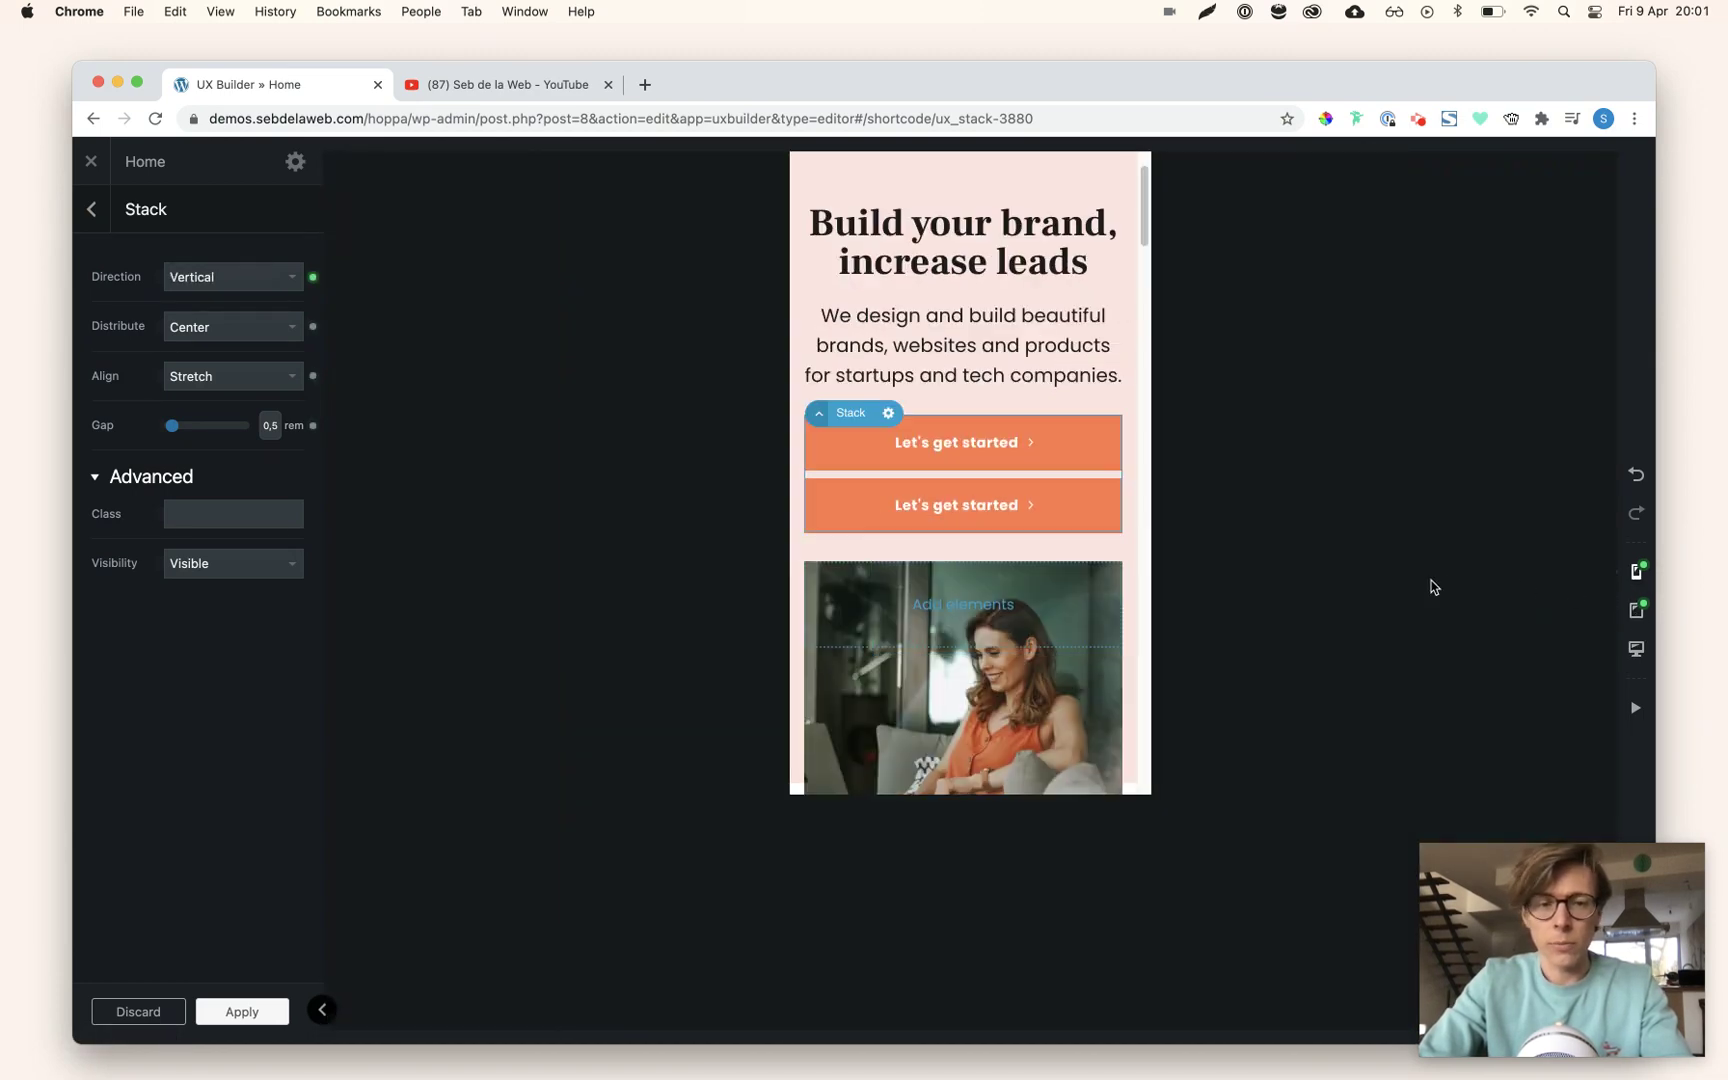
left_click(1636, 609)
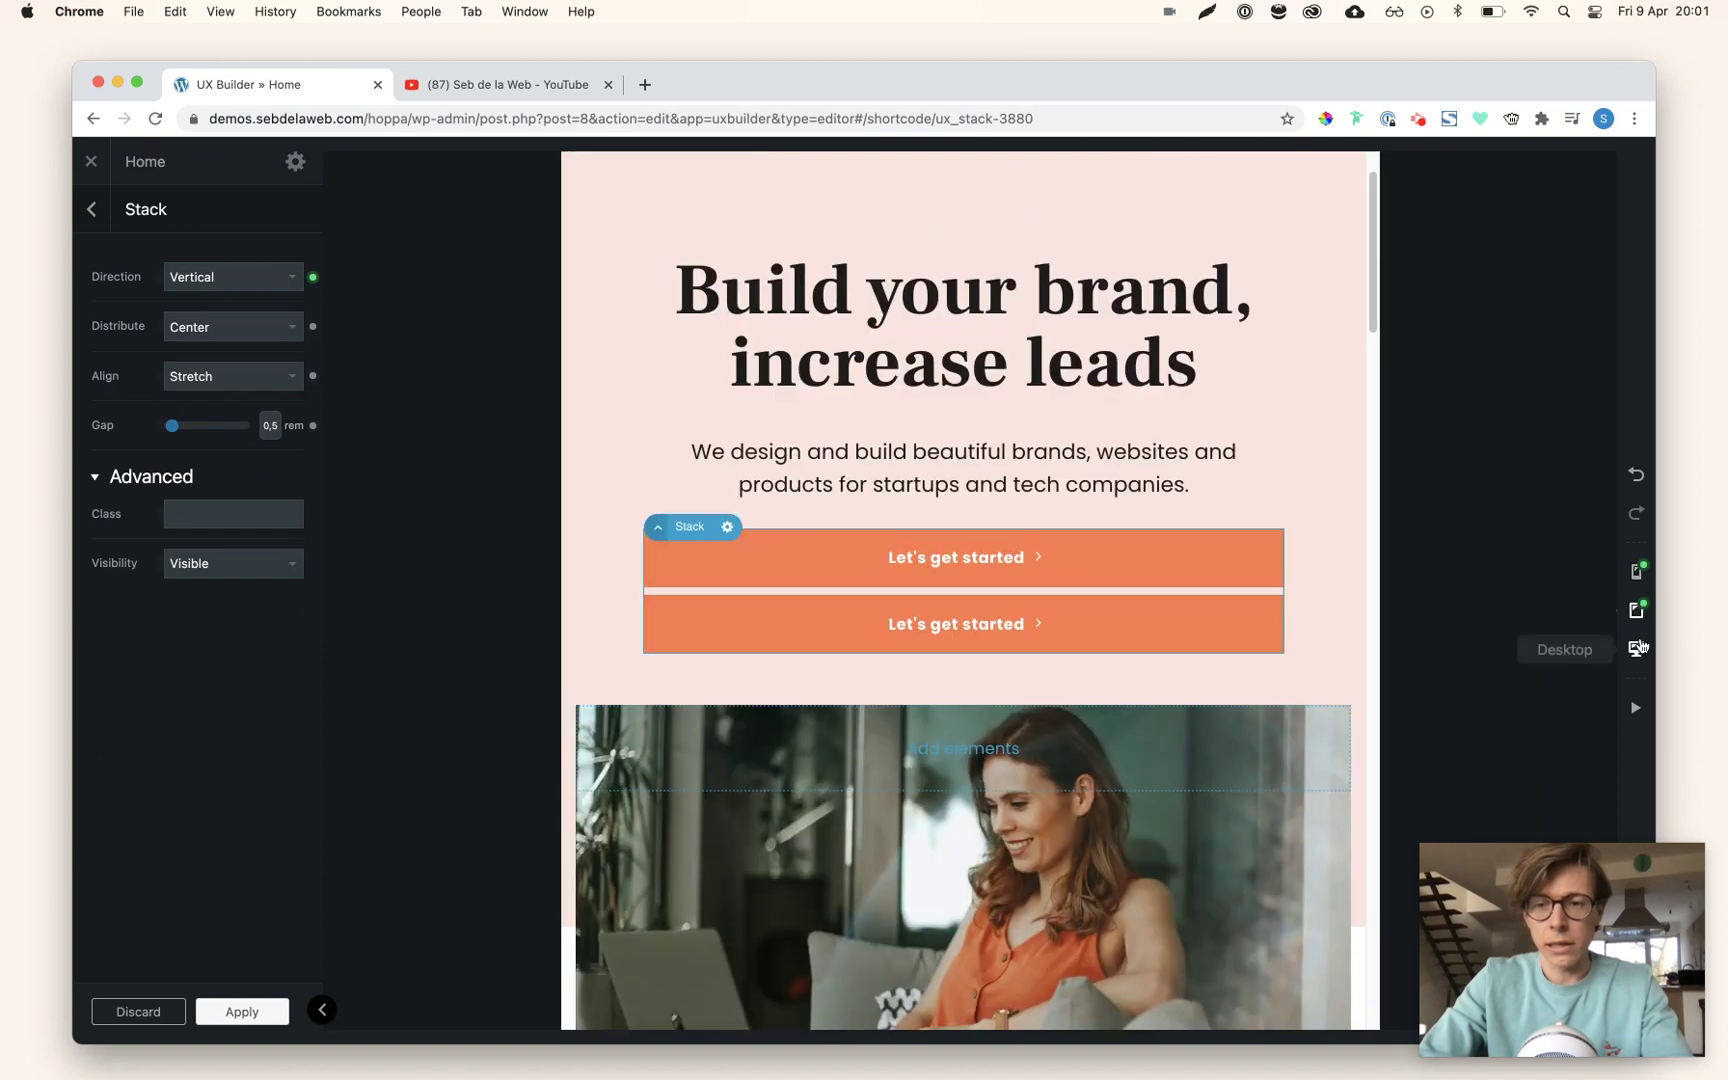
left_click(1639, 649)
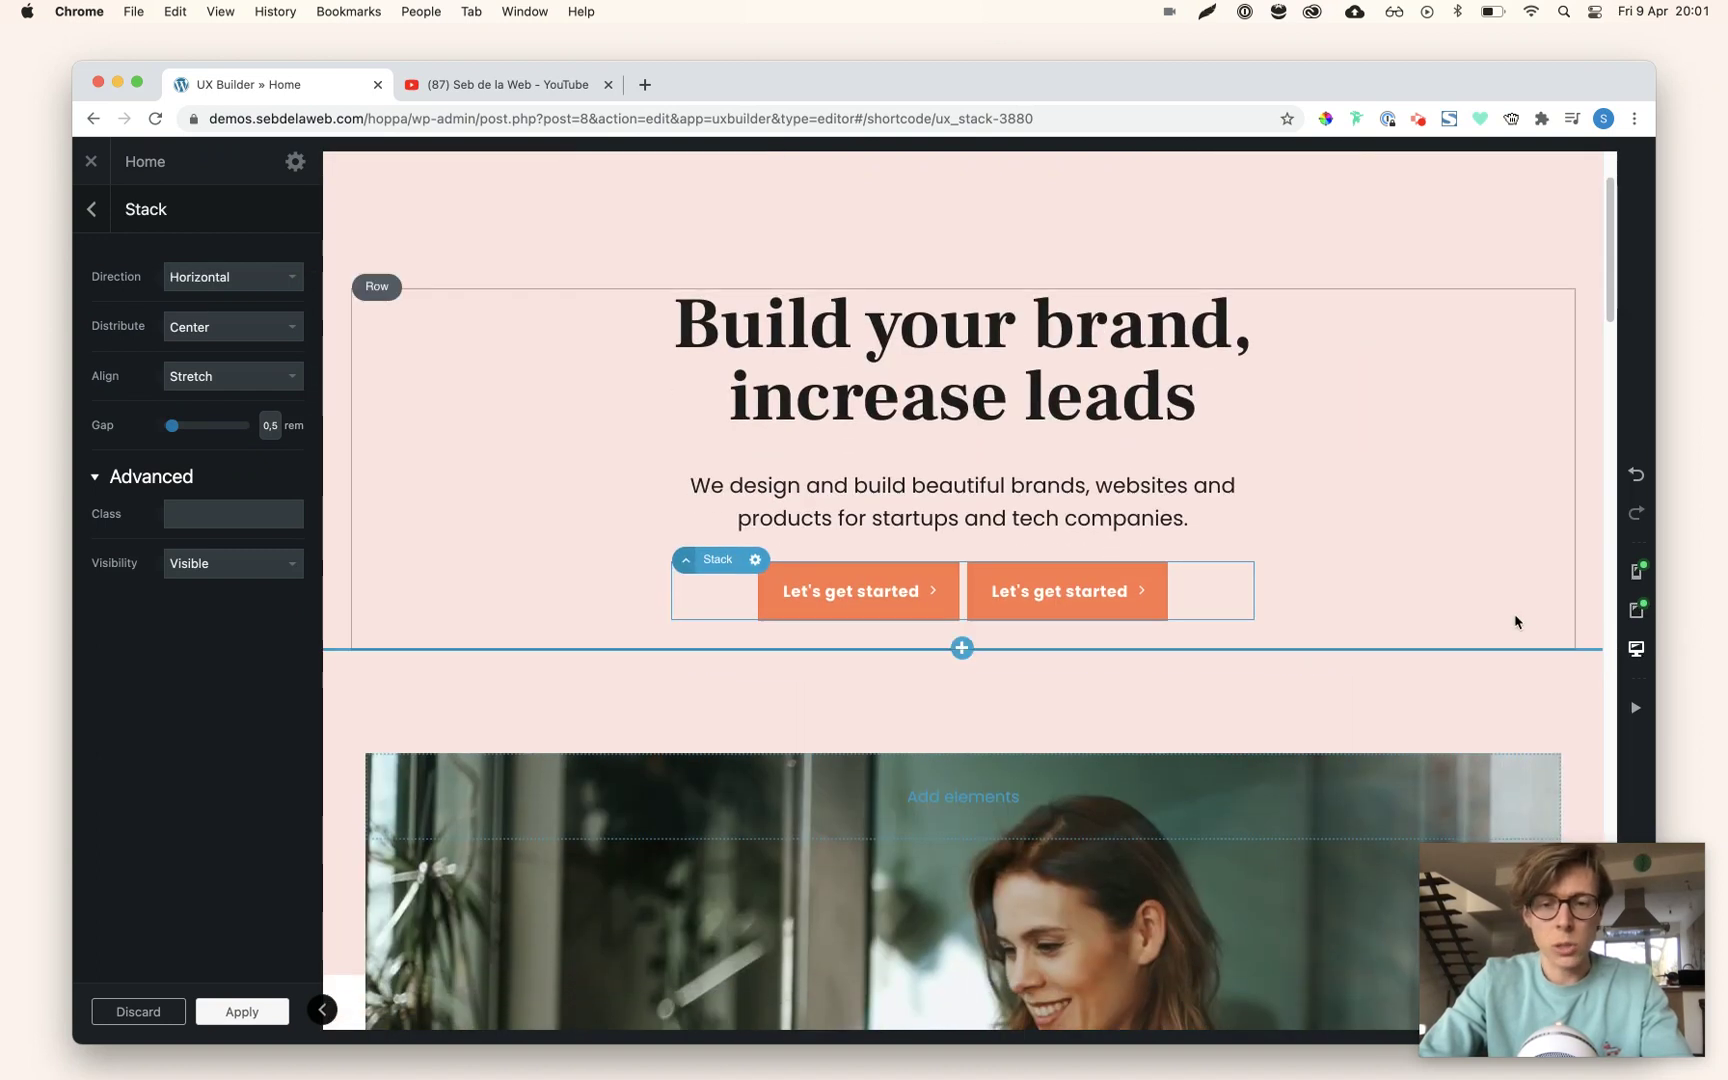
left_click(1636, 609)
left_click(1635, 574)
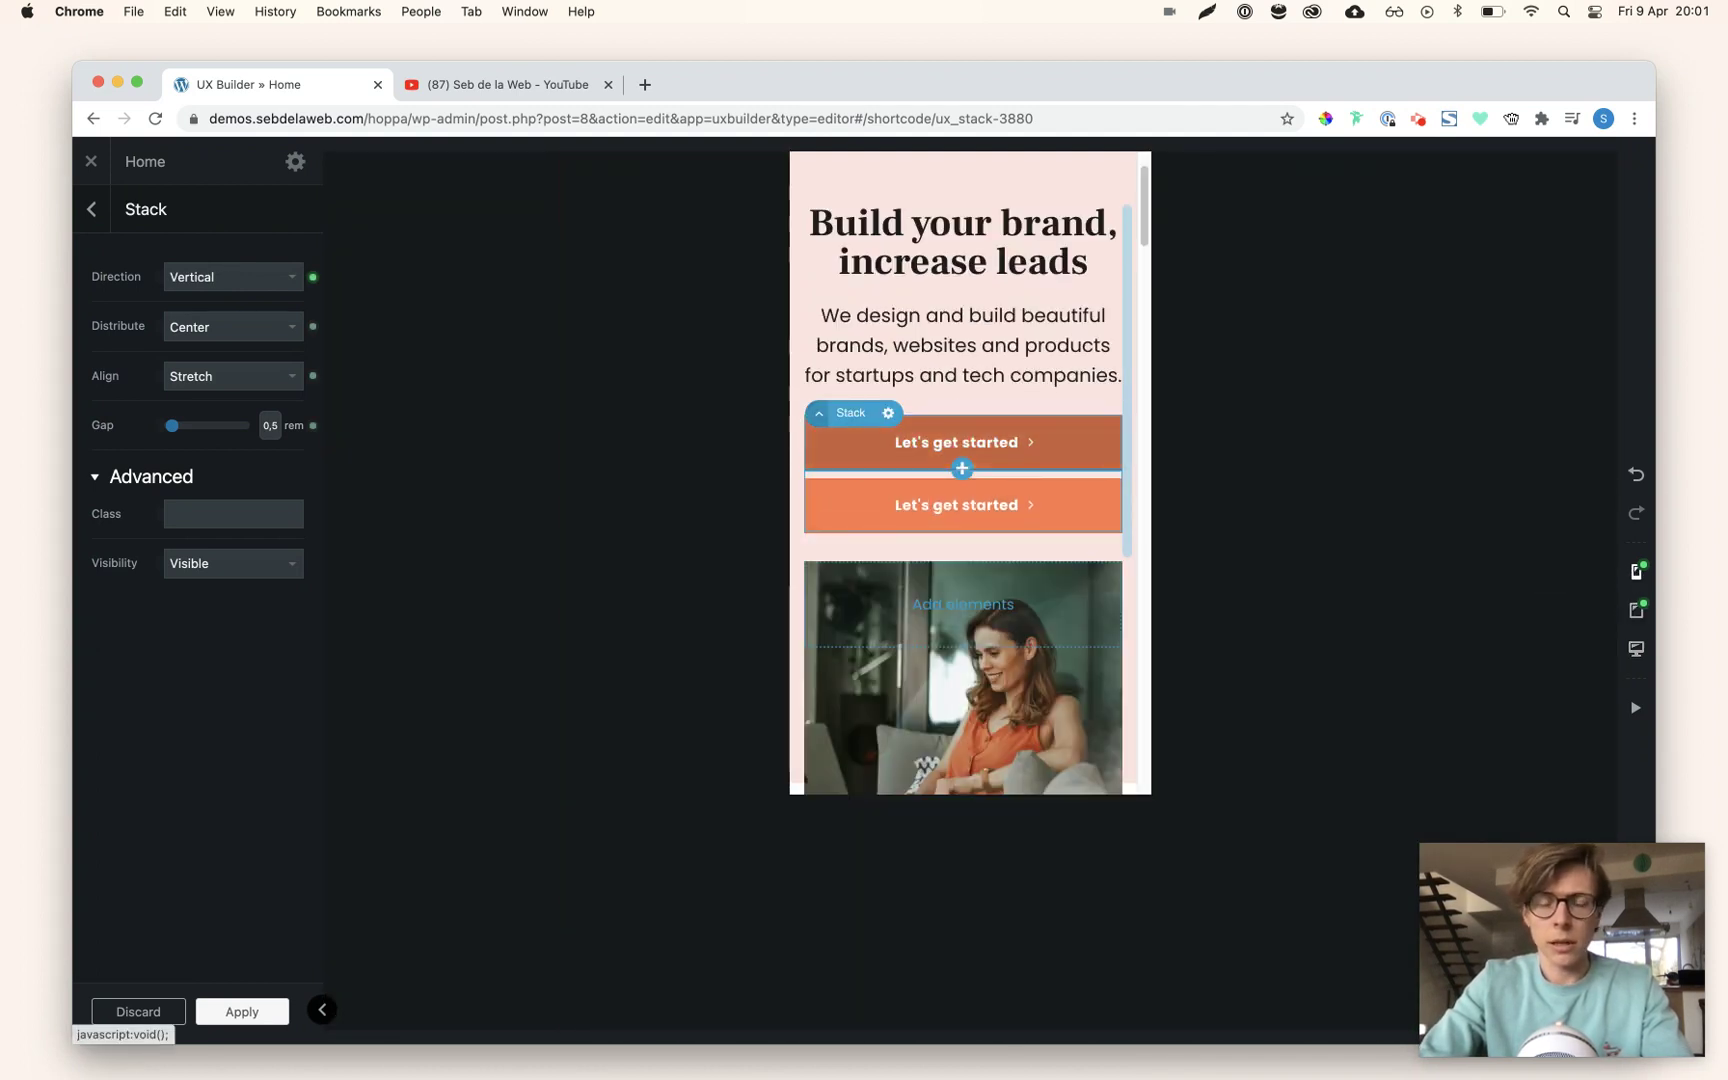
left_click(1636, 648)
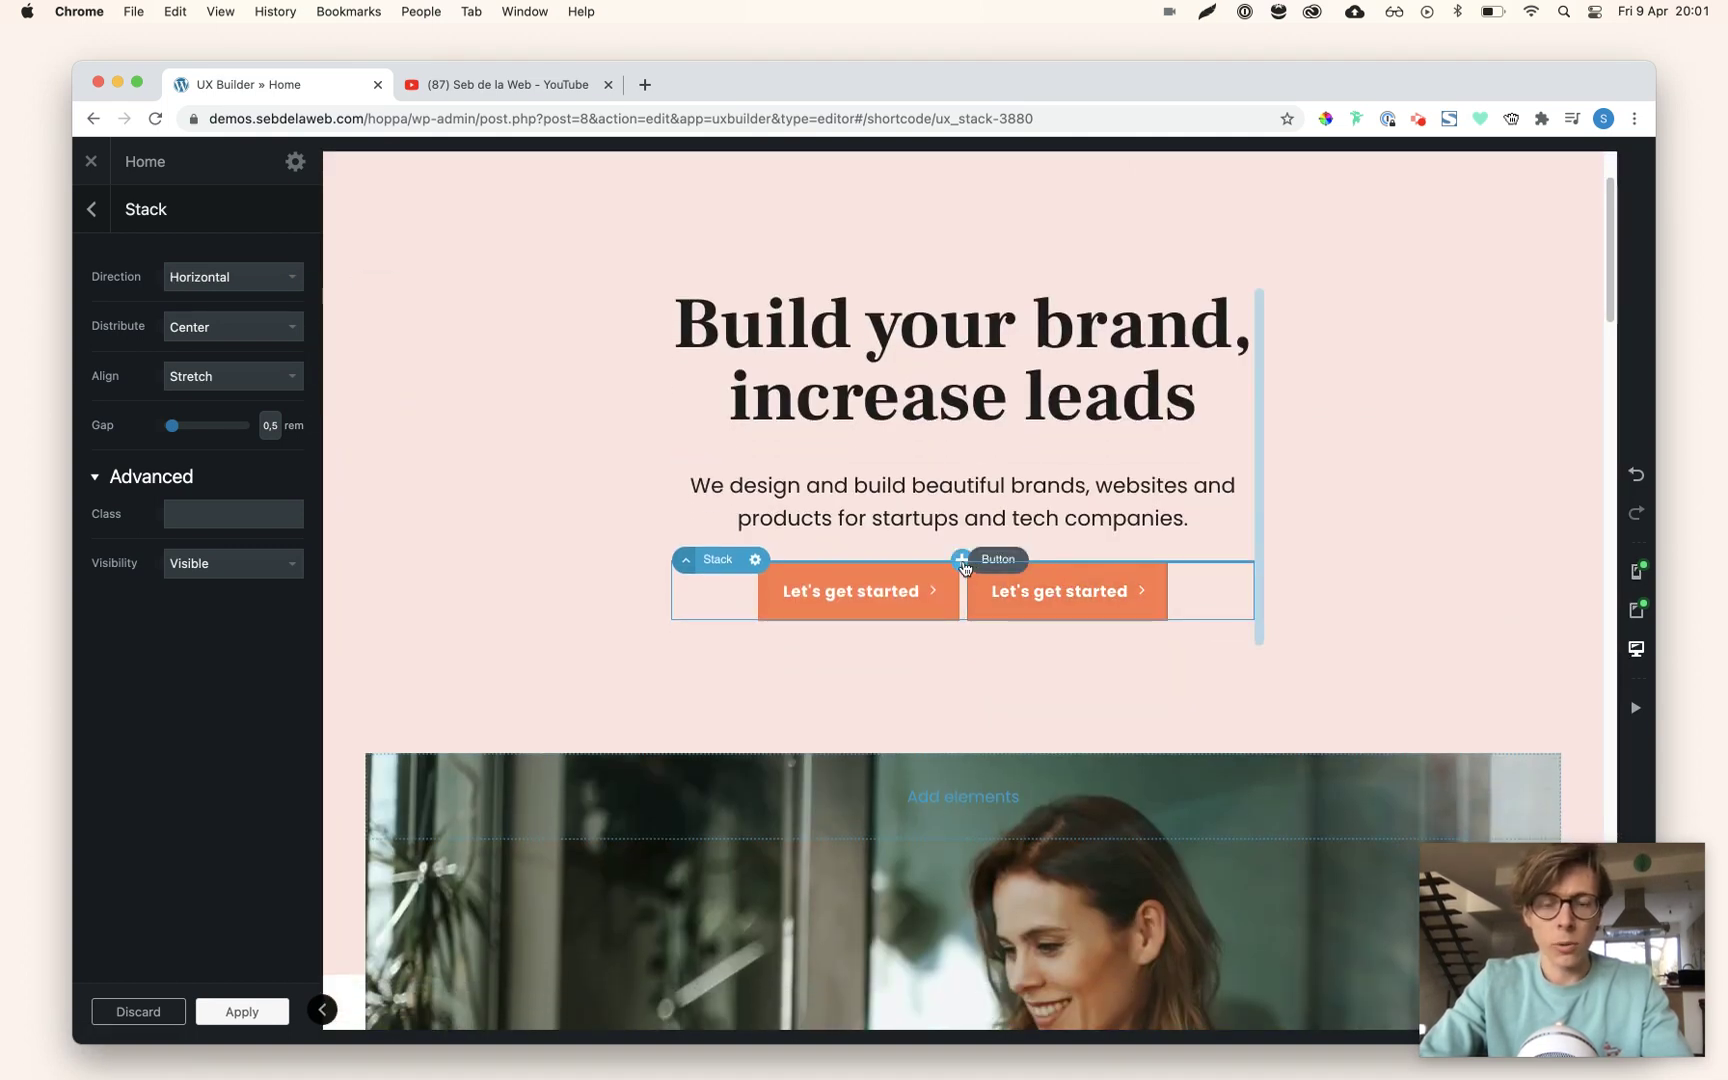
Insert a new Row with the One Column layout above the buttons
left_click(960, 563)
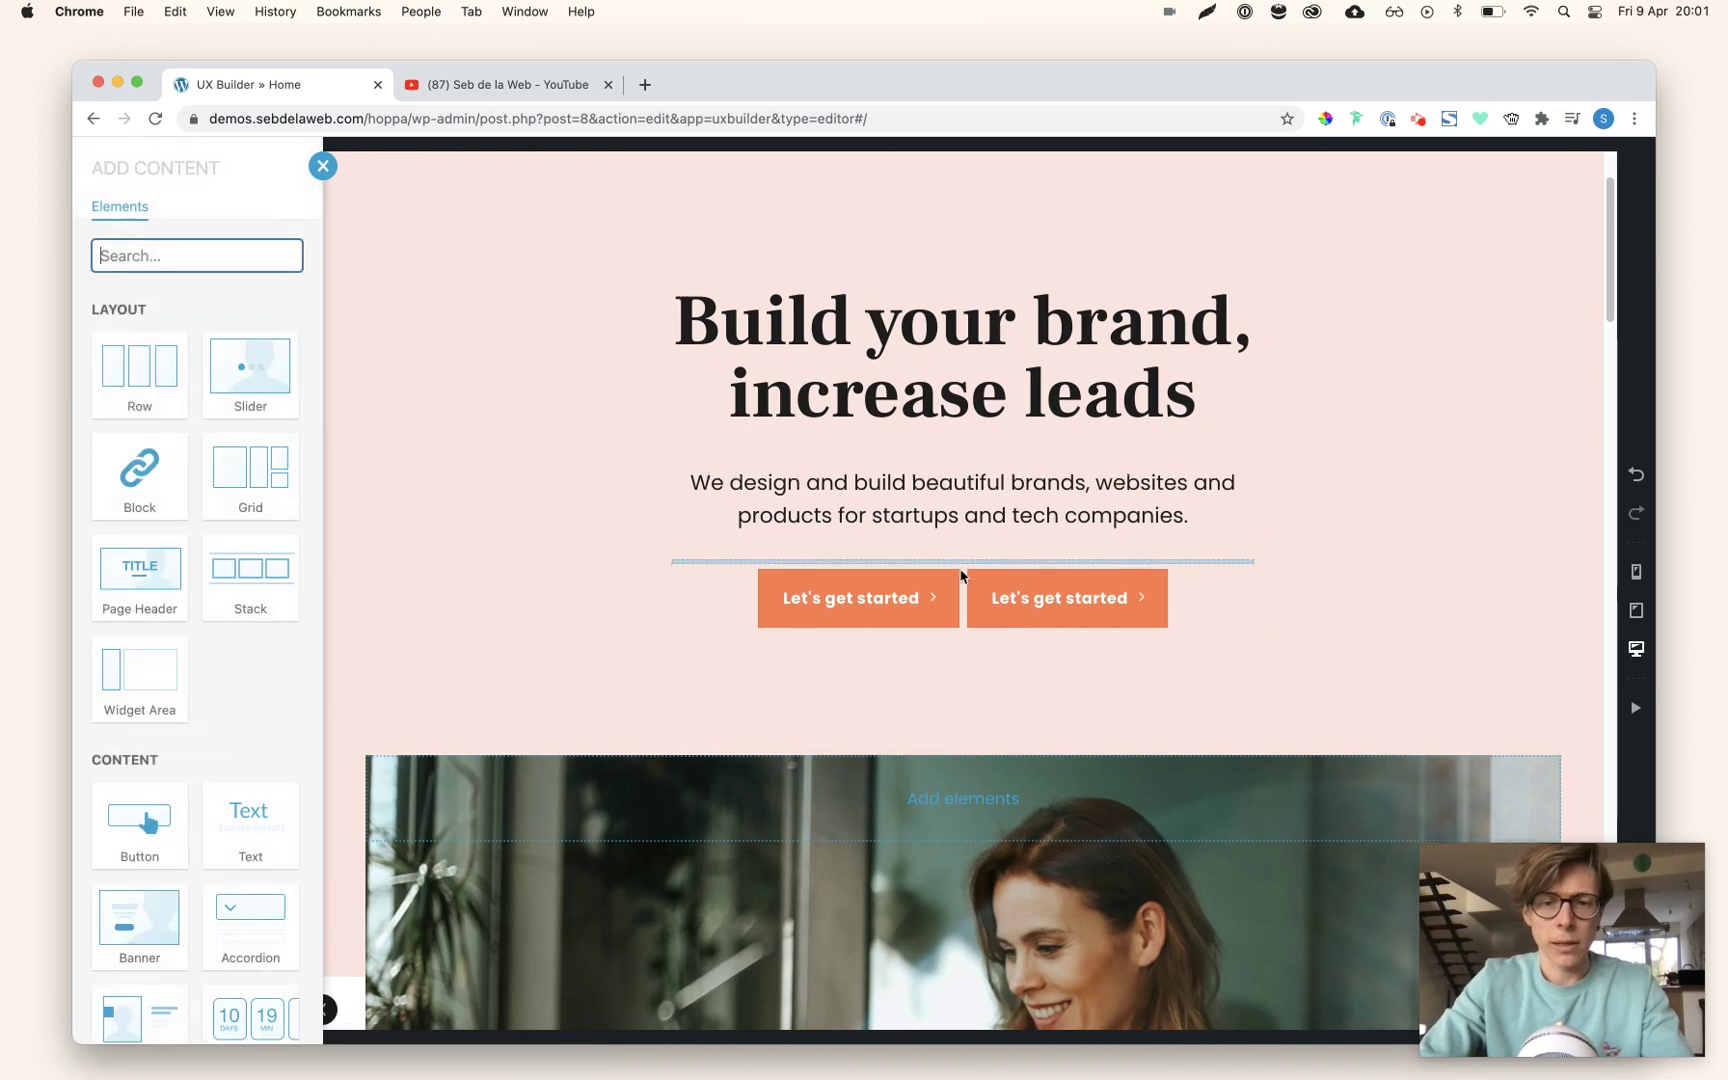
left_click(186, 369)
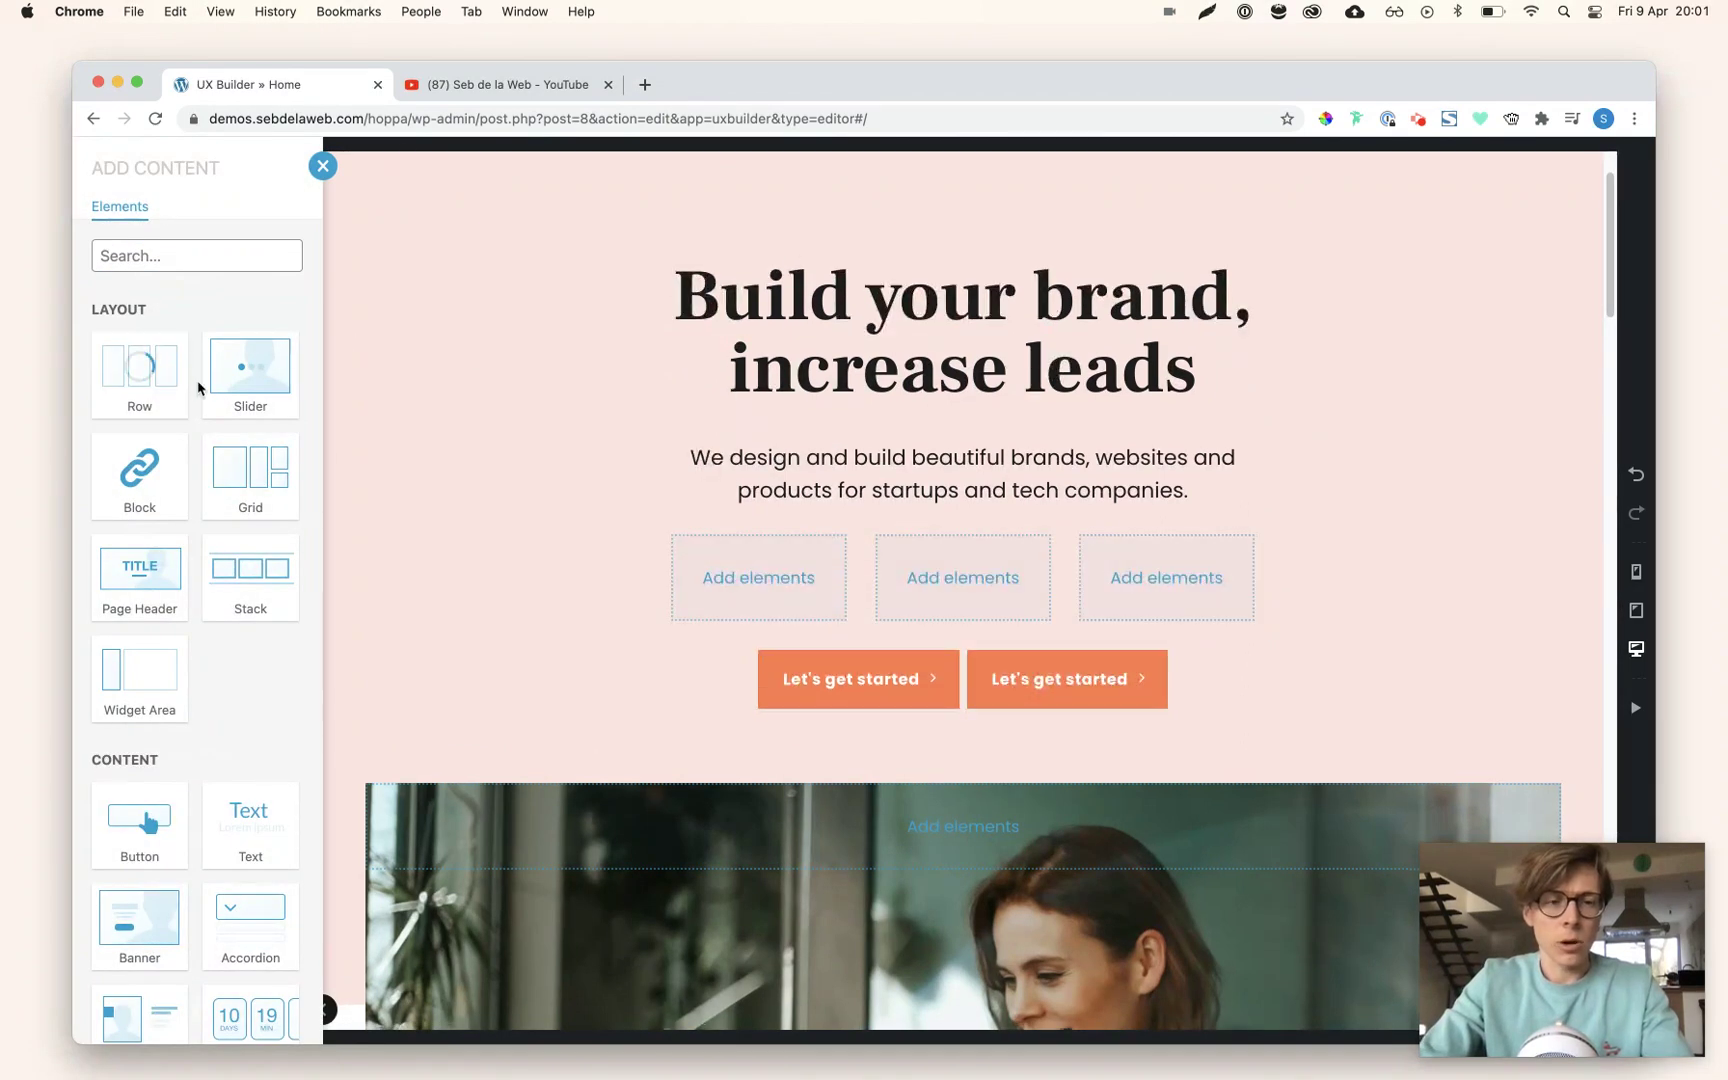
left_click(246, 356)
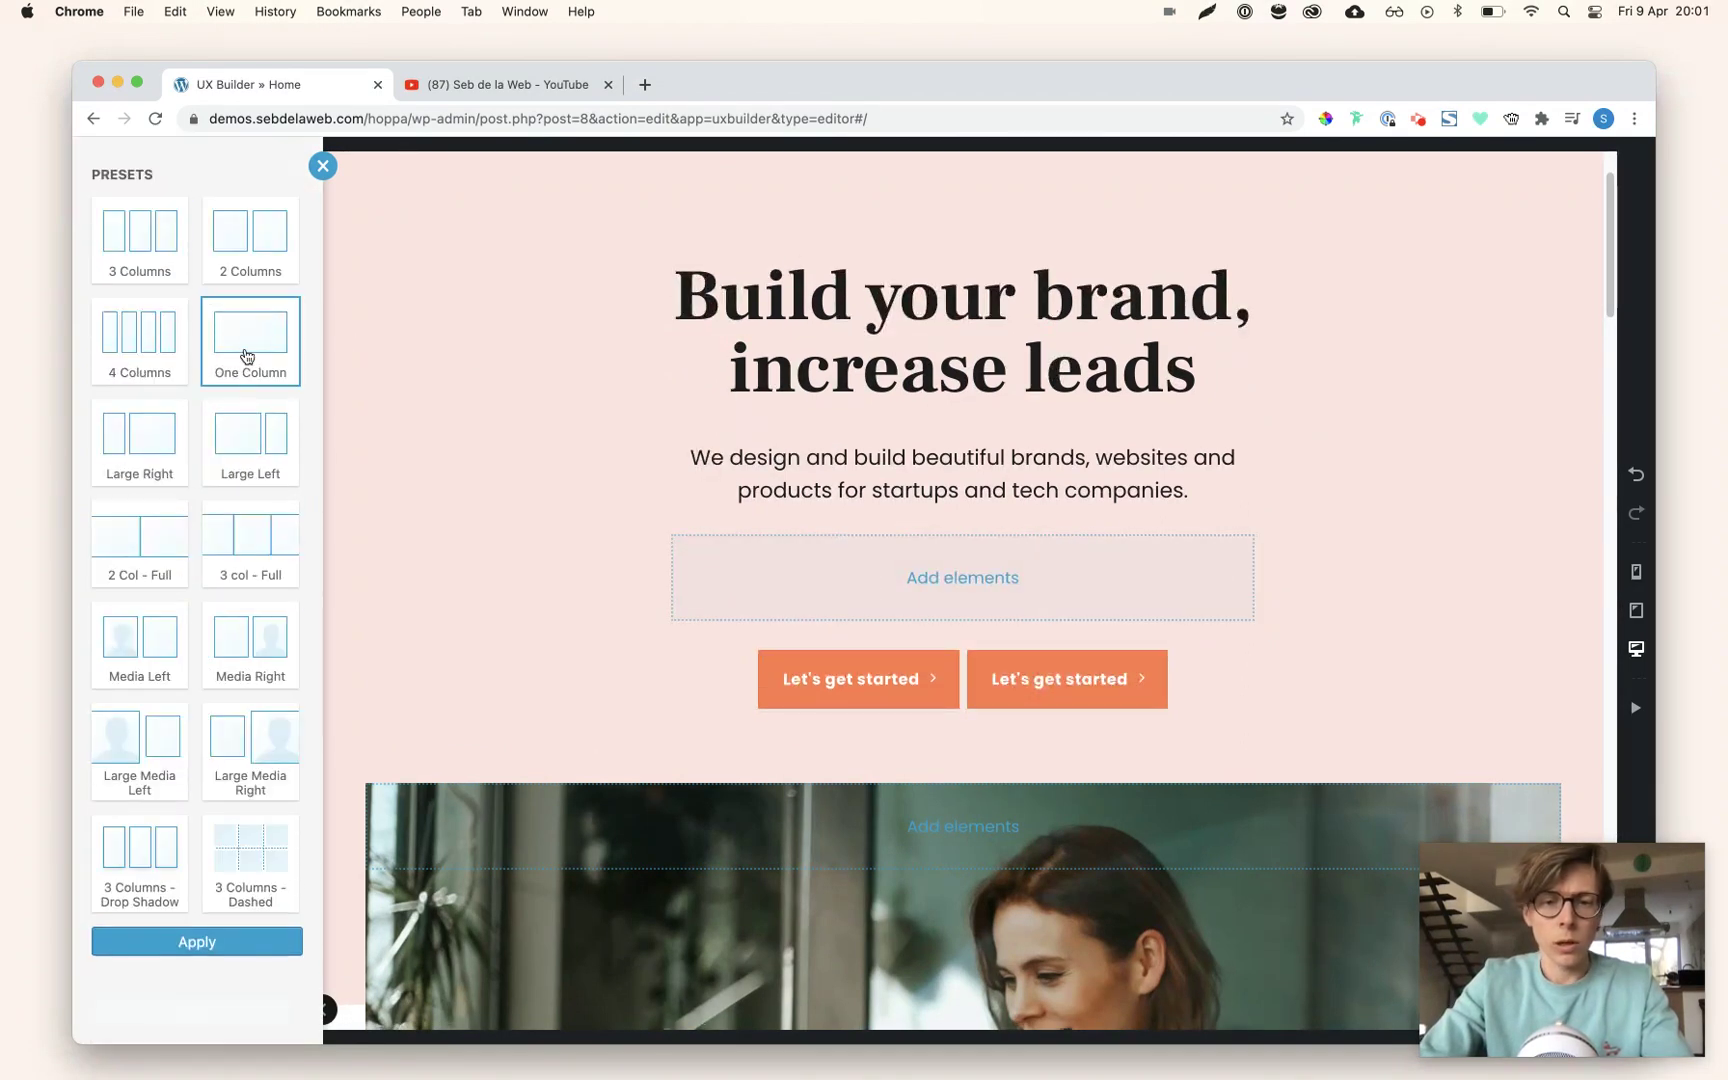
left_click(775, 642)
Drag the button Stack into the new row's 12/12 Column in the element tree
left_click(104, 212)
left_click(138, 363)
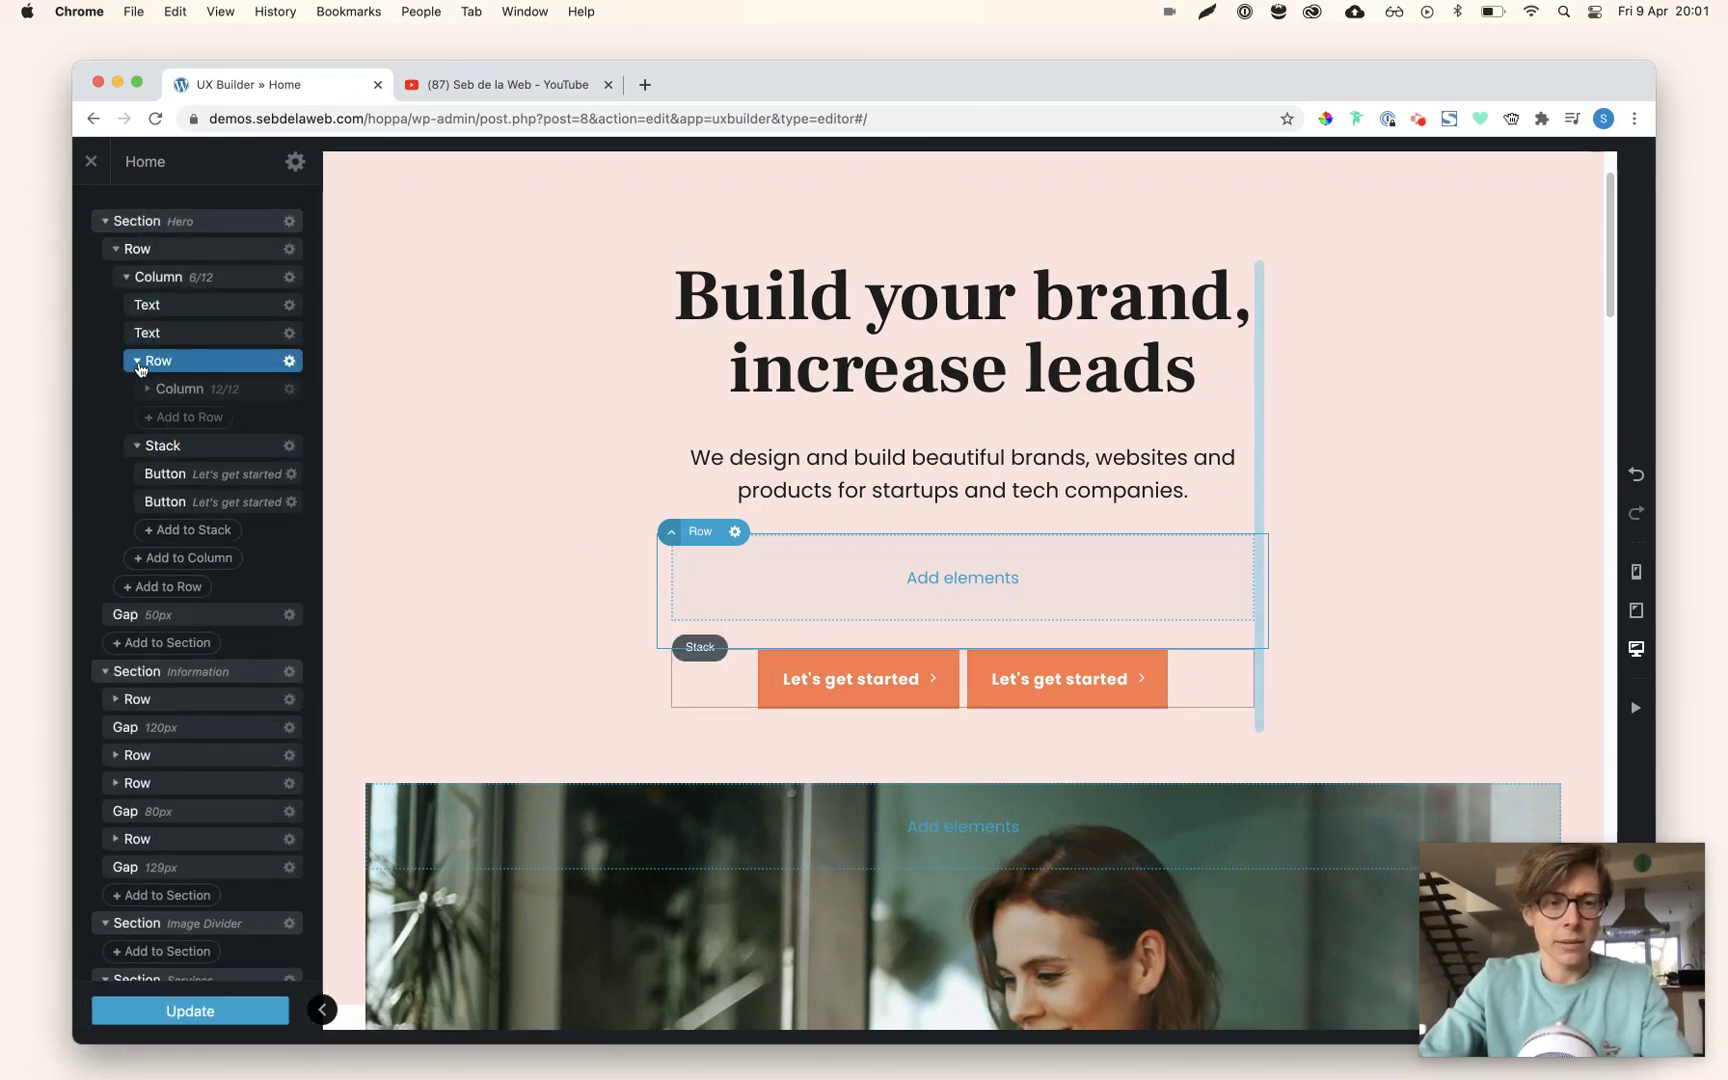
left_click(170, 447)
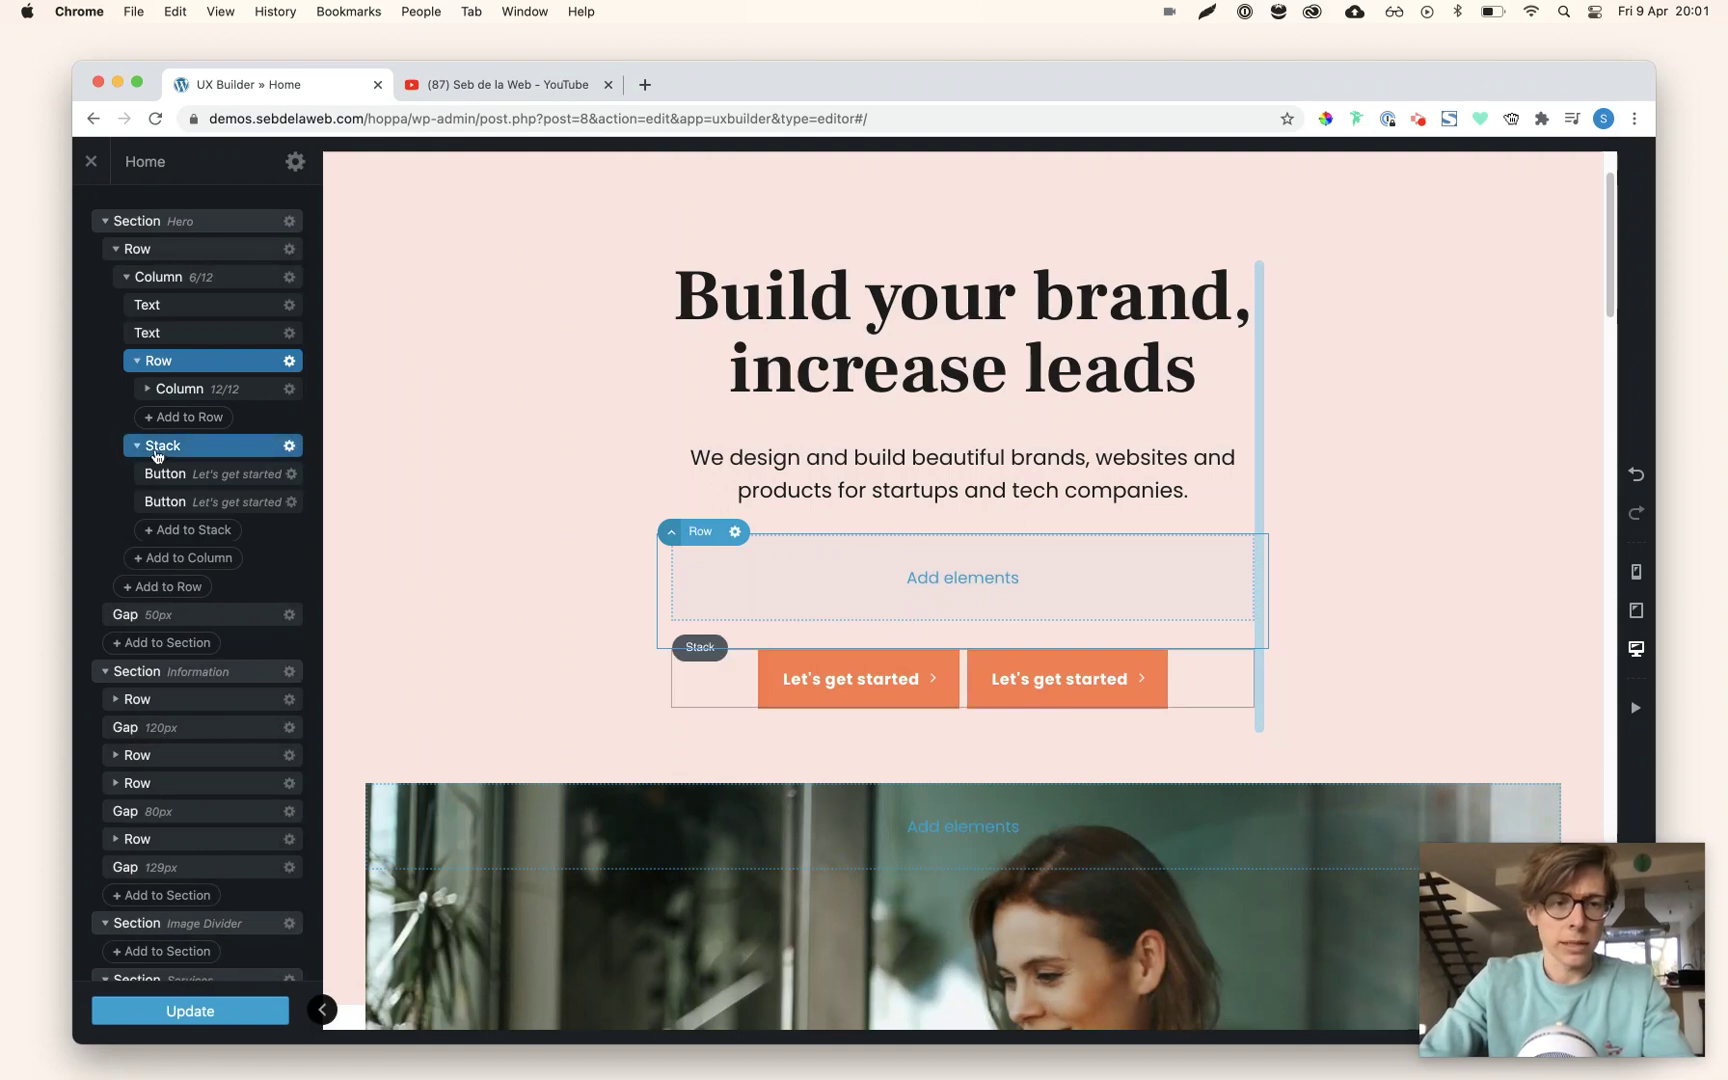
left_click(150, 389)
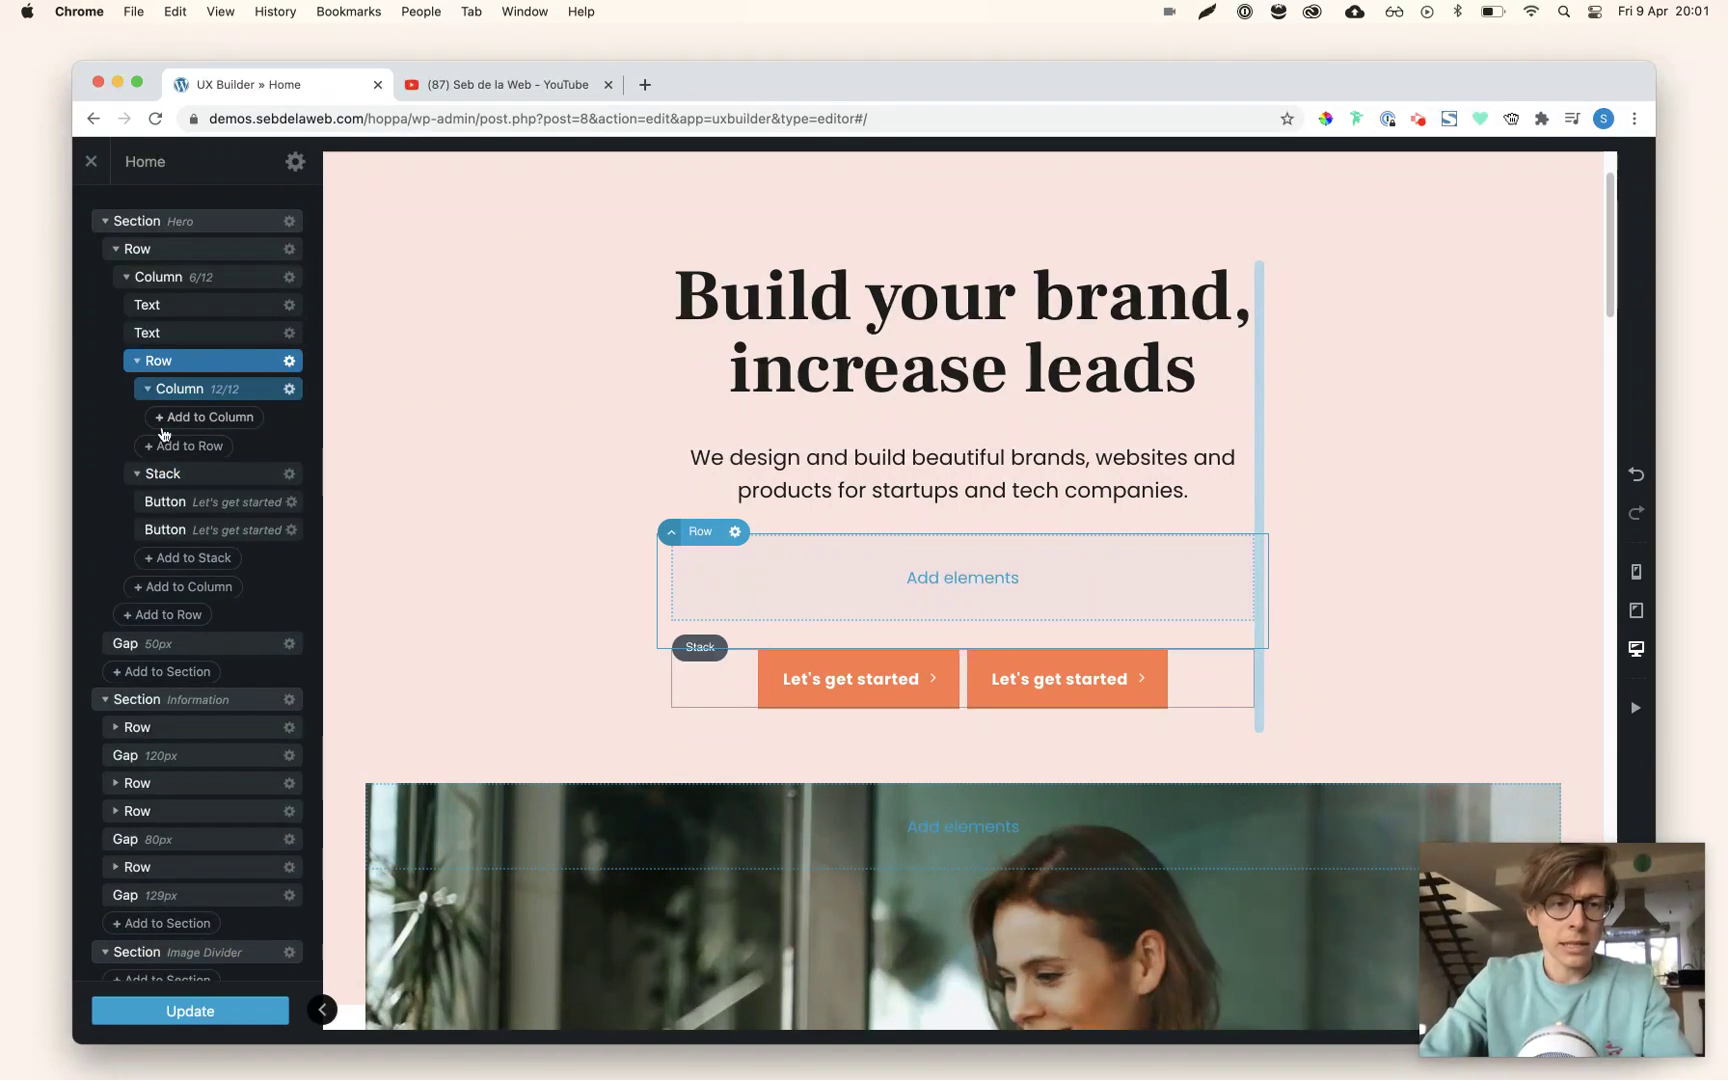
left_click_drag(163, 473, 200, 417)
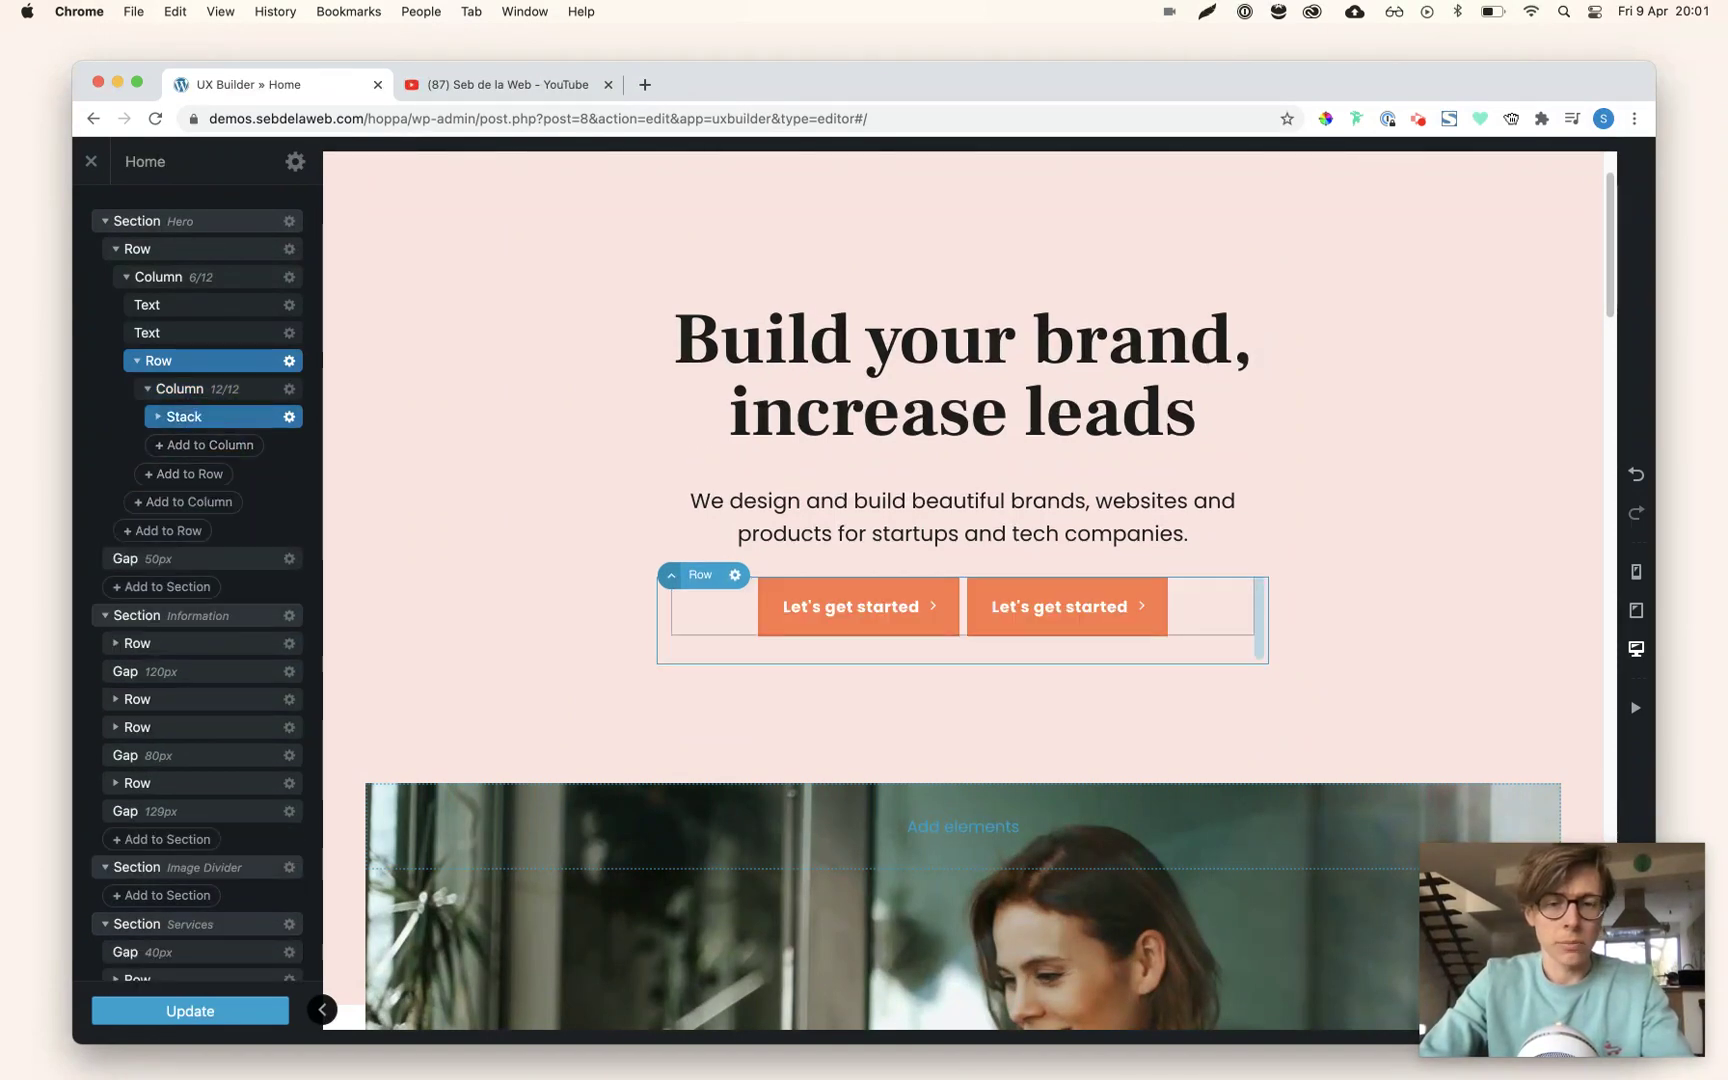
left_click(1636, 610)
At mobile width, try Column widths 10, 11 and 9, then restore it to 12/12
left_click(1636, 572)
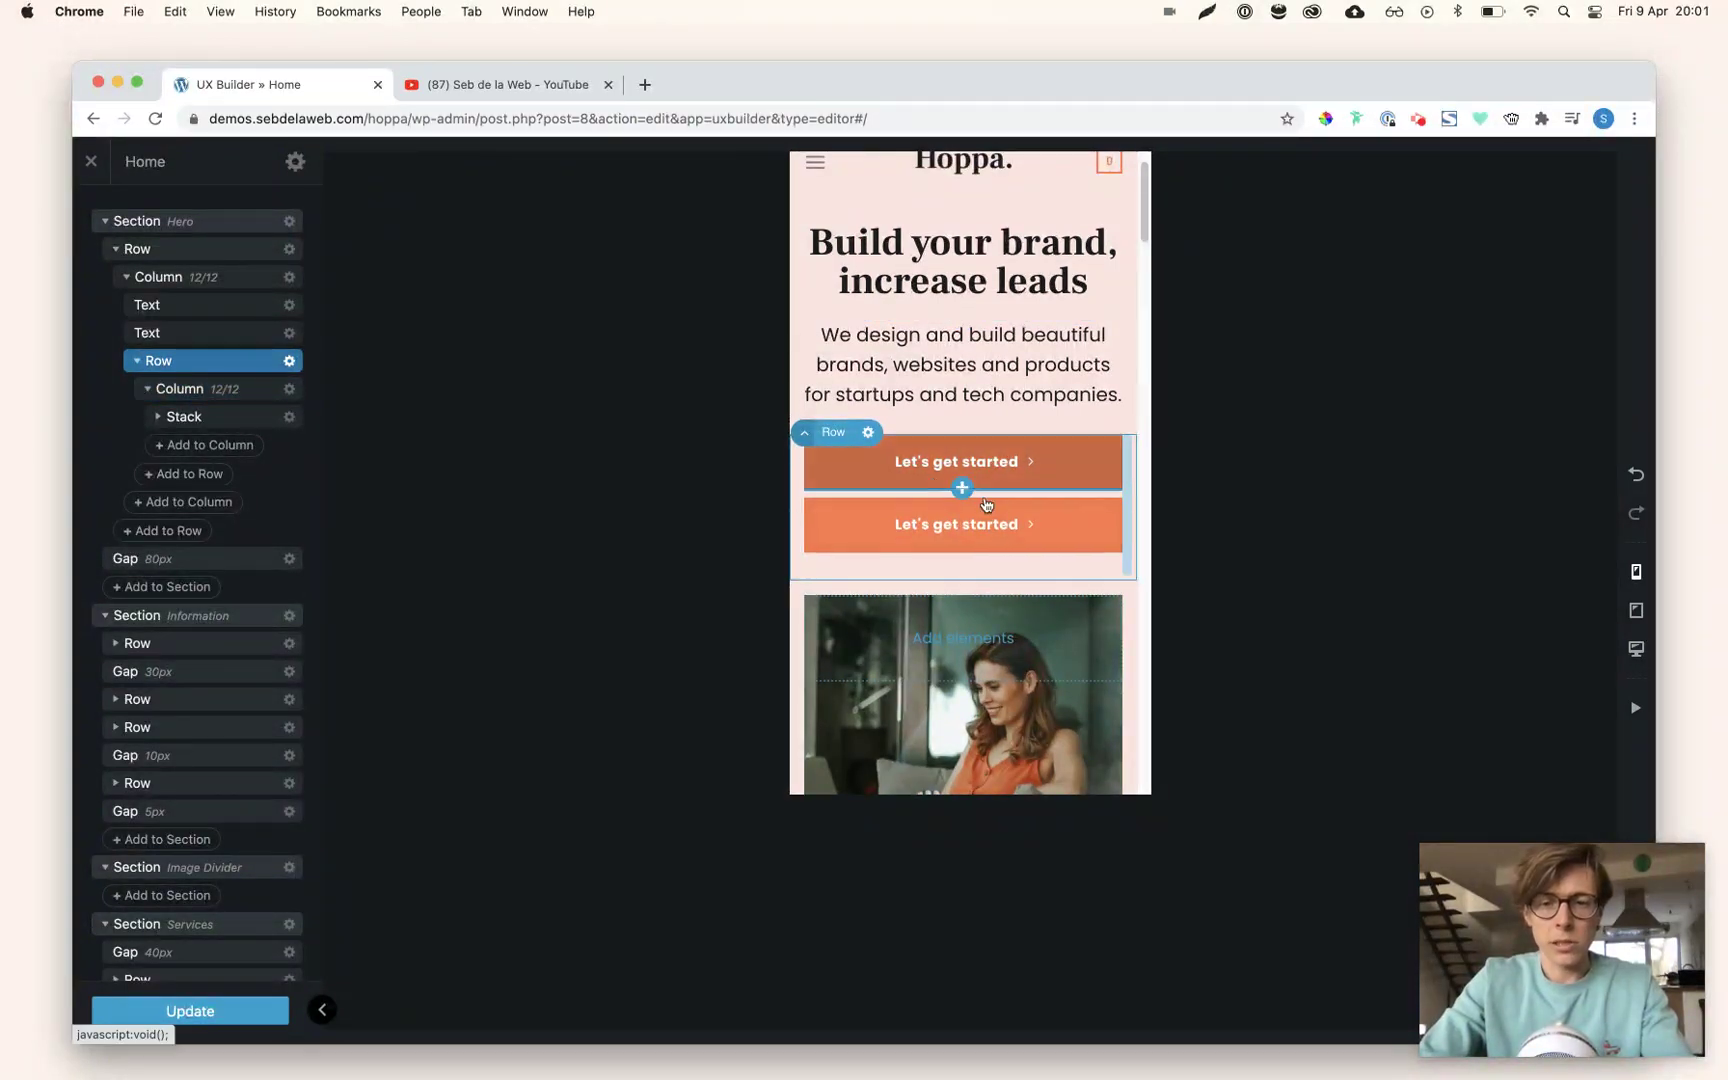
left_click(238, 398)
left_click(257, 388)
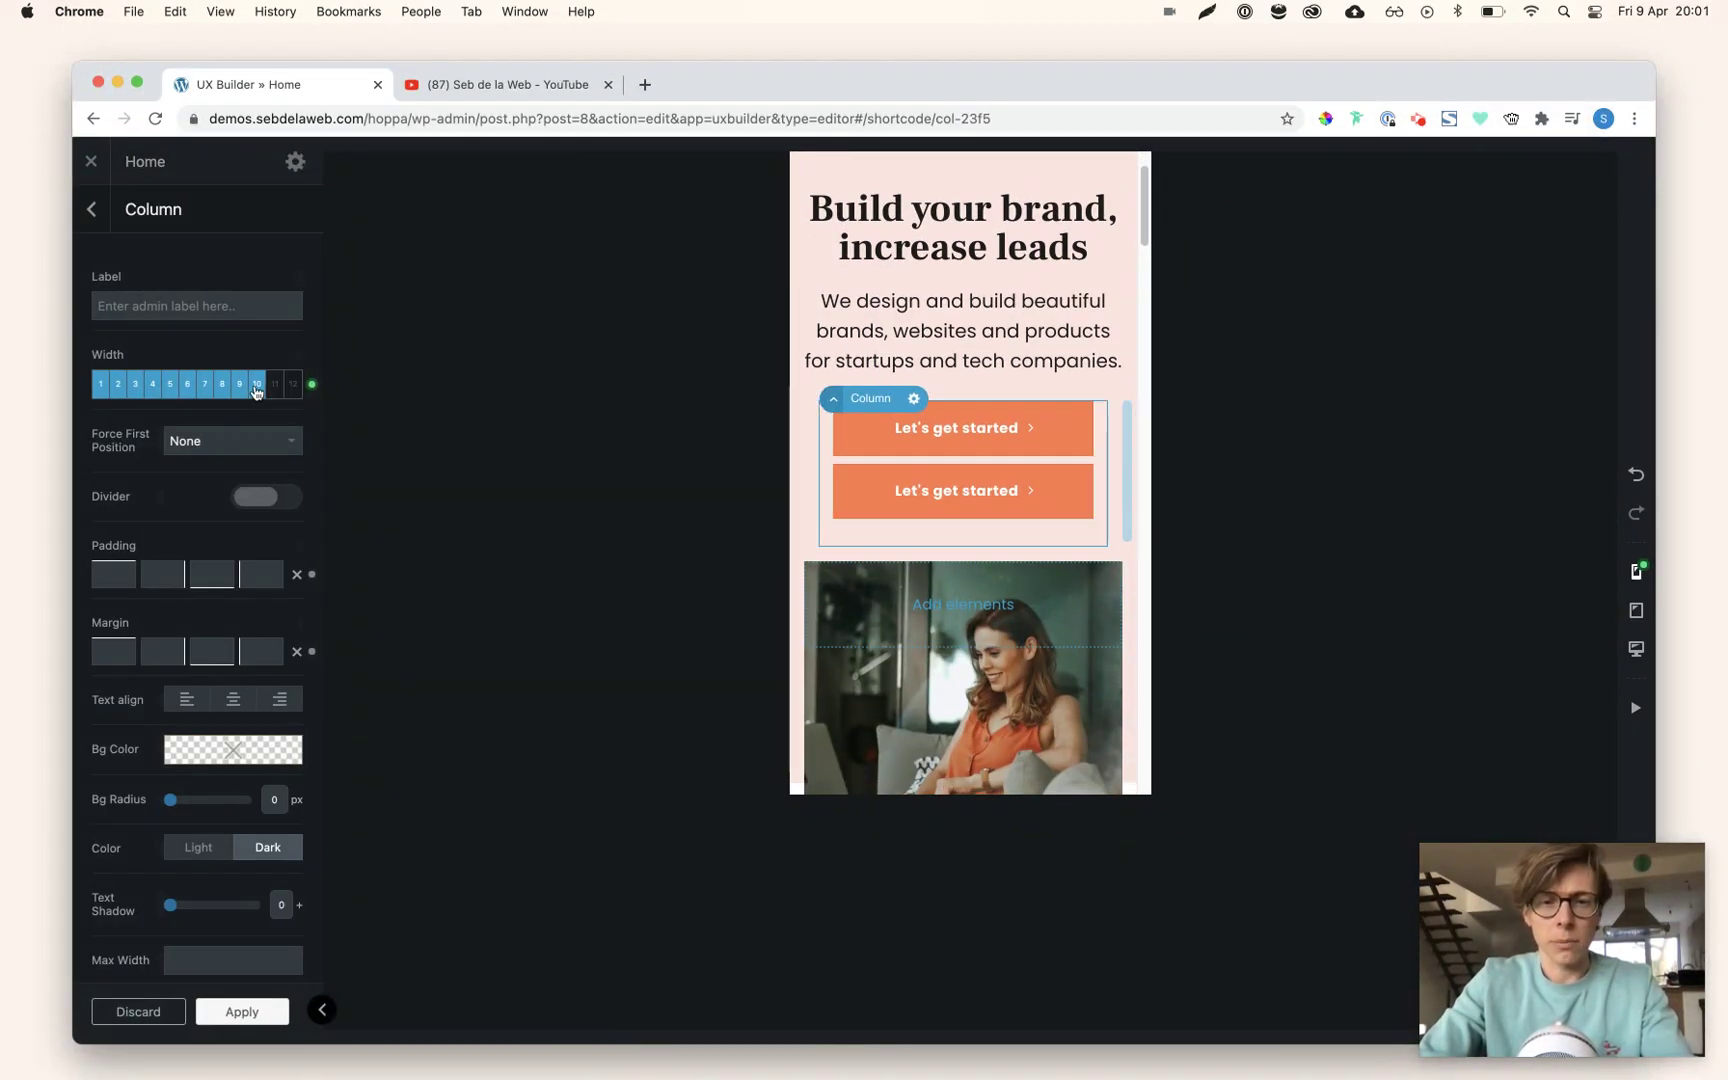
left_click(275, 388)
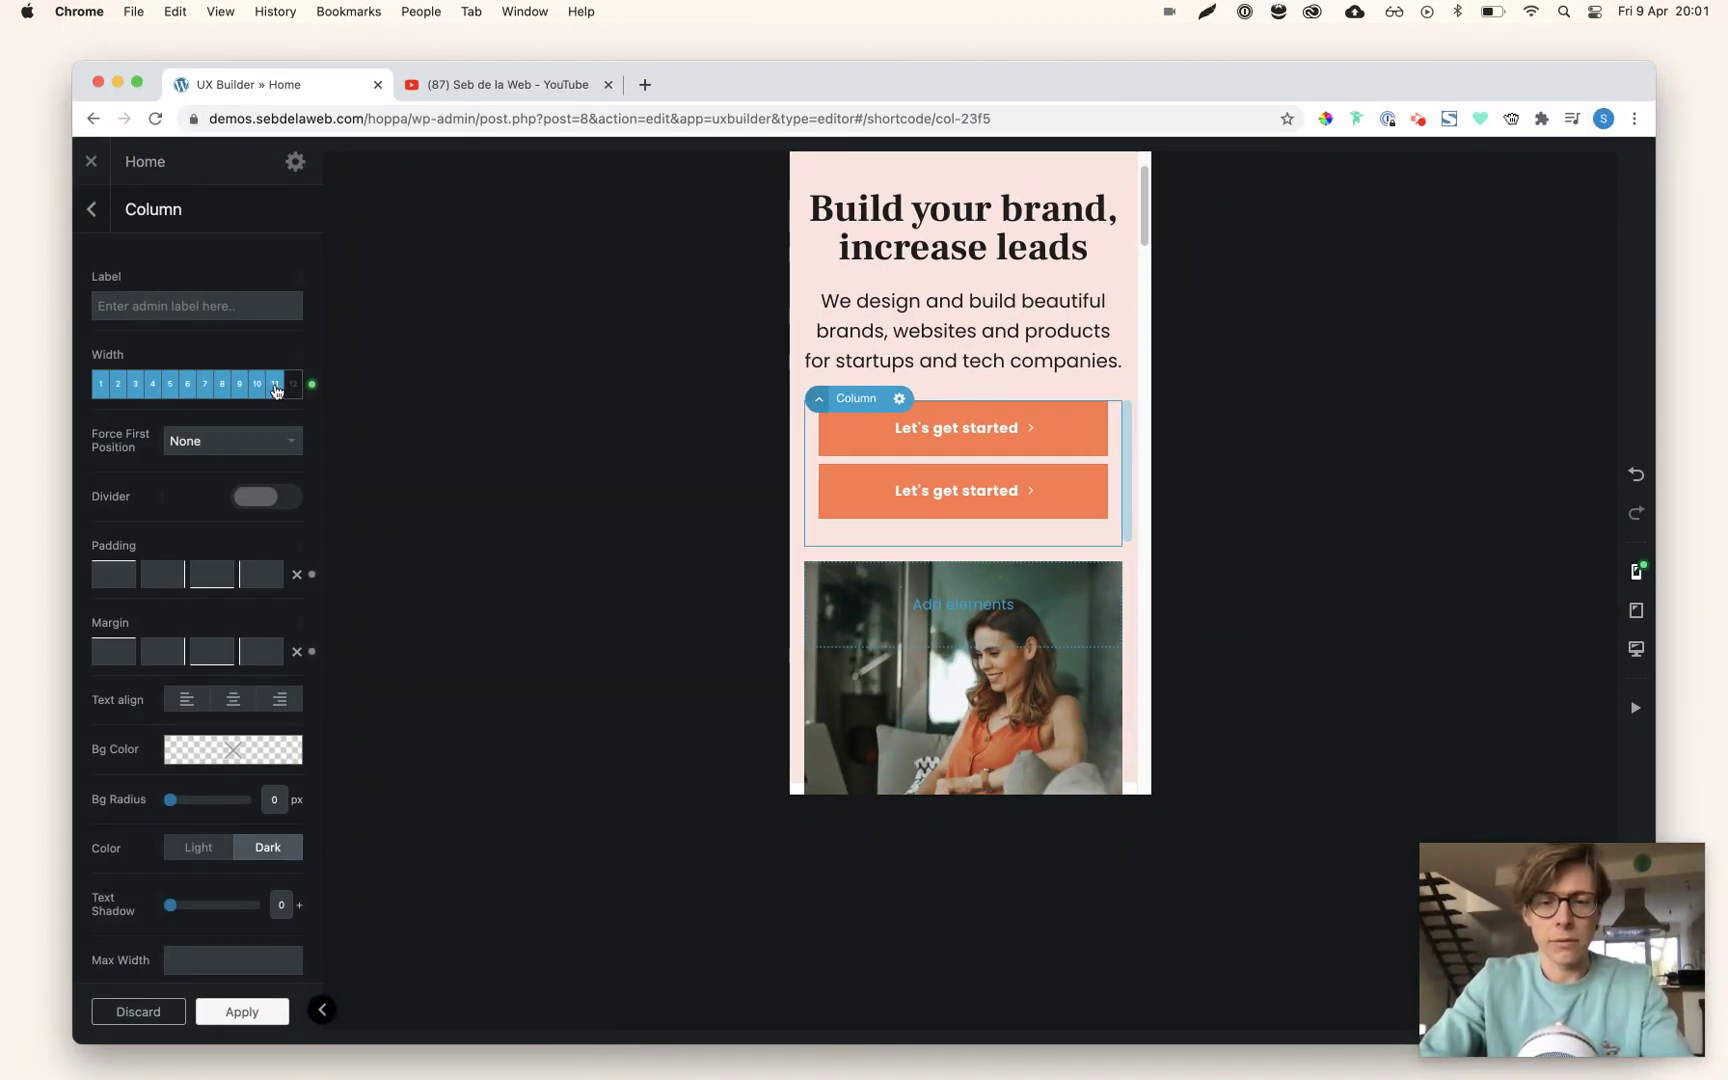
left_click(236, 389)
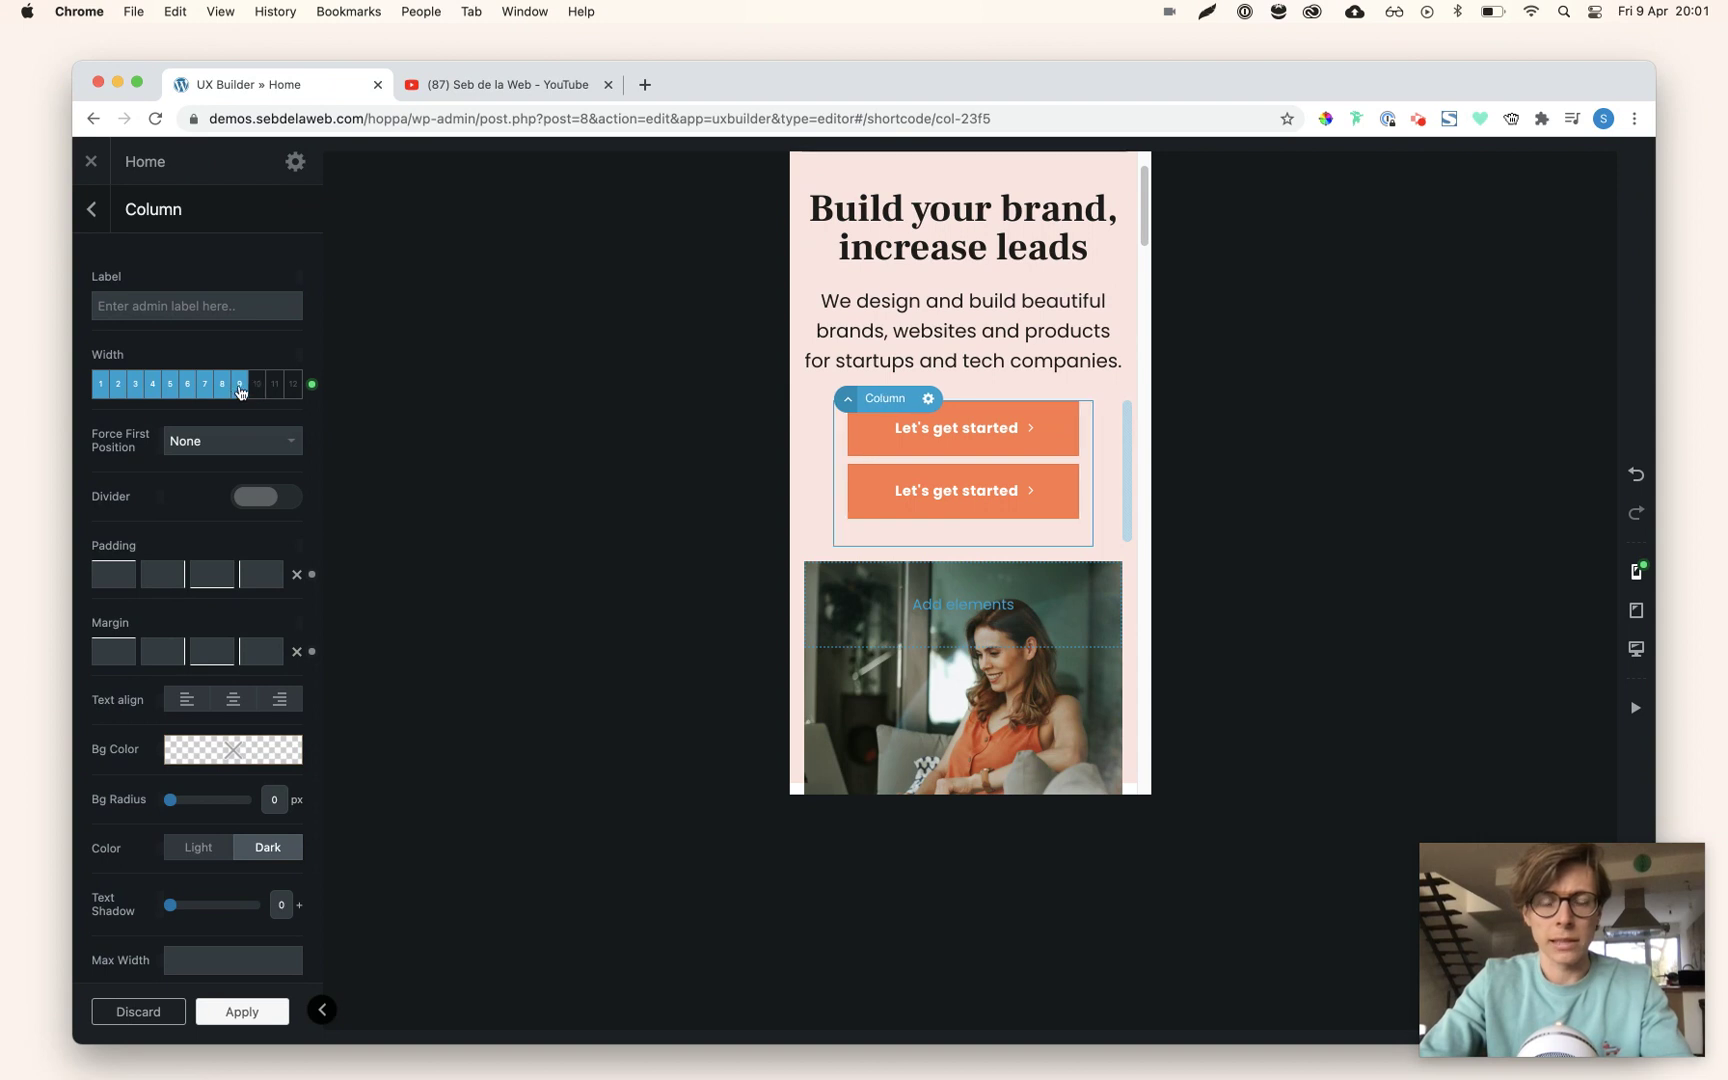
left_click(274, 388)
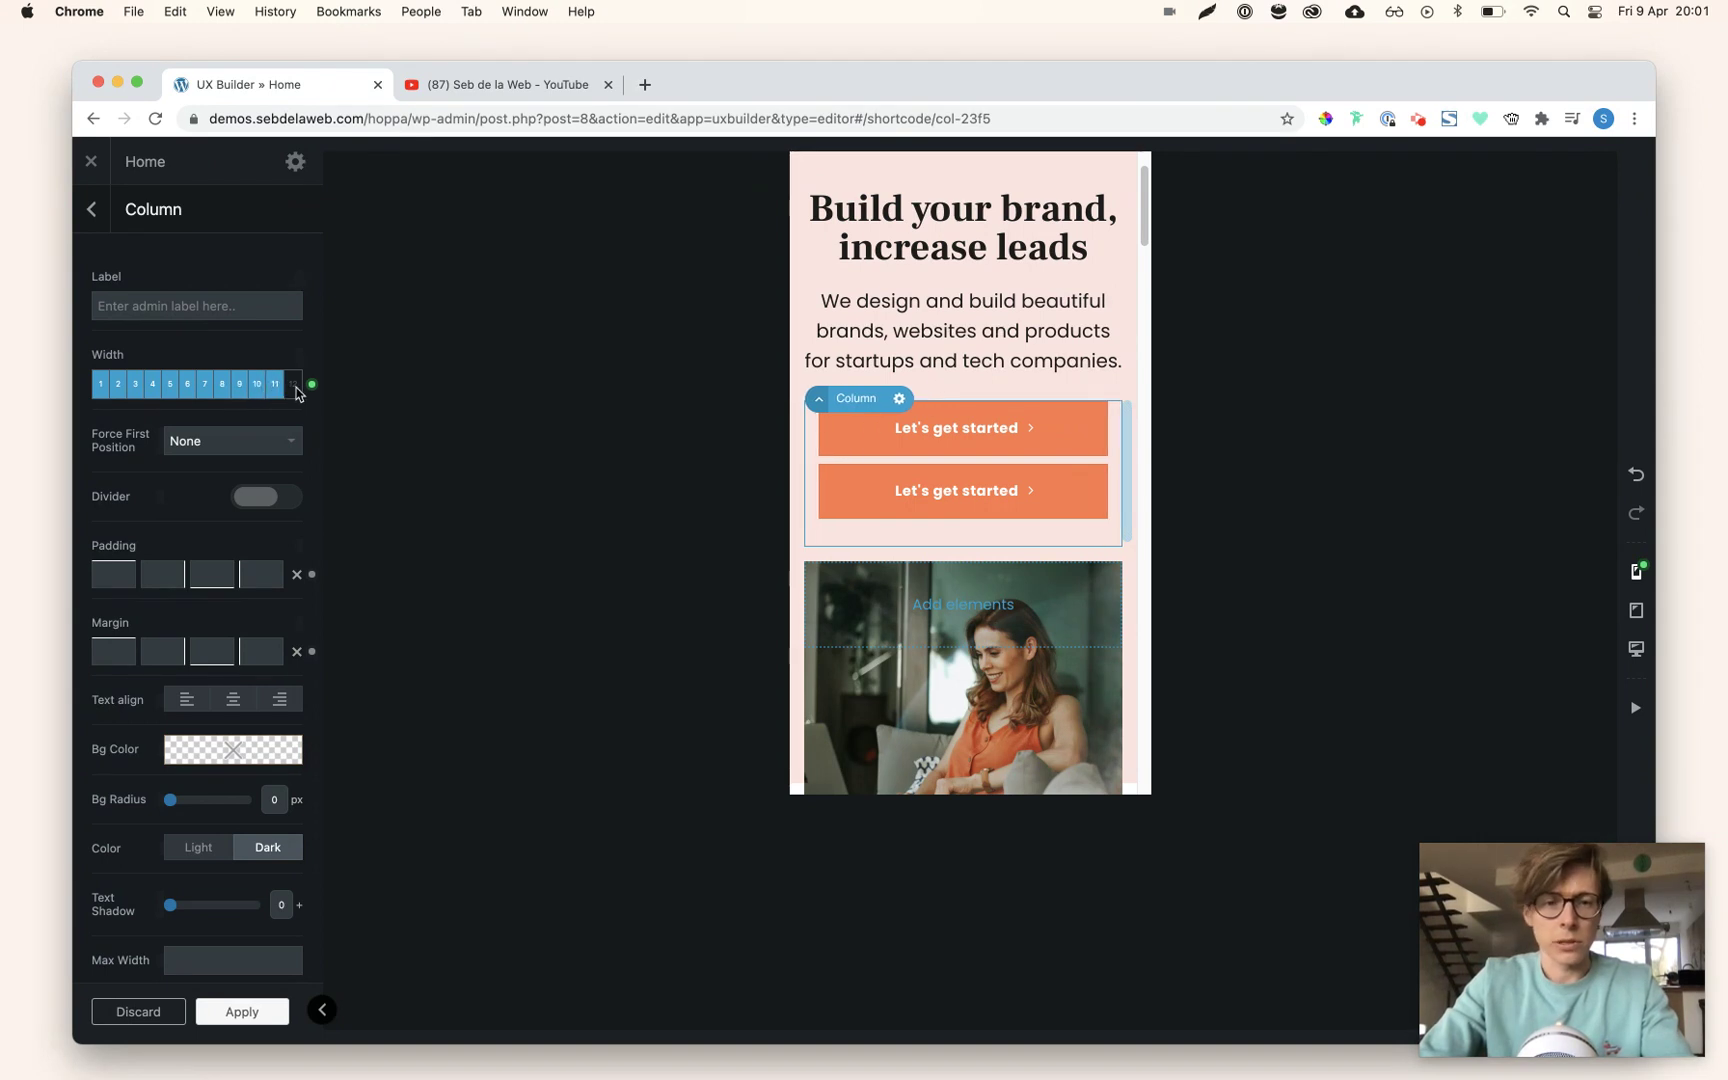
left_click(294, 388)
left_click(90, 210)
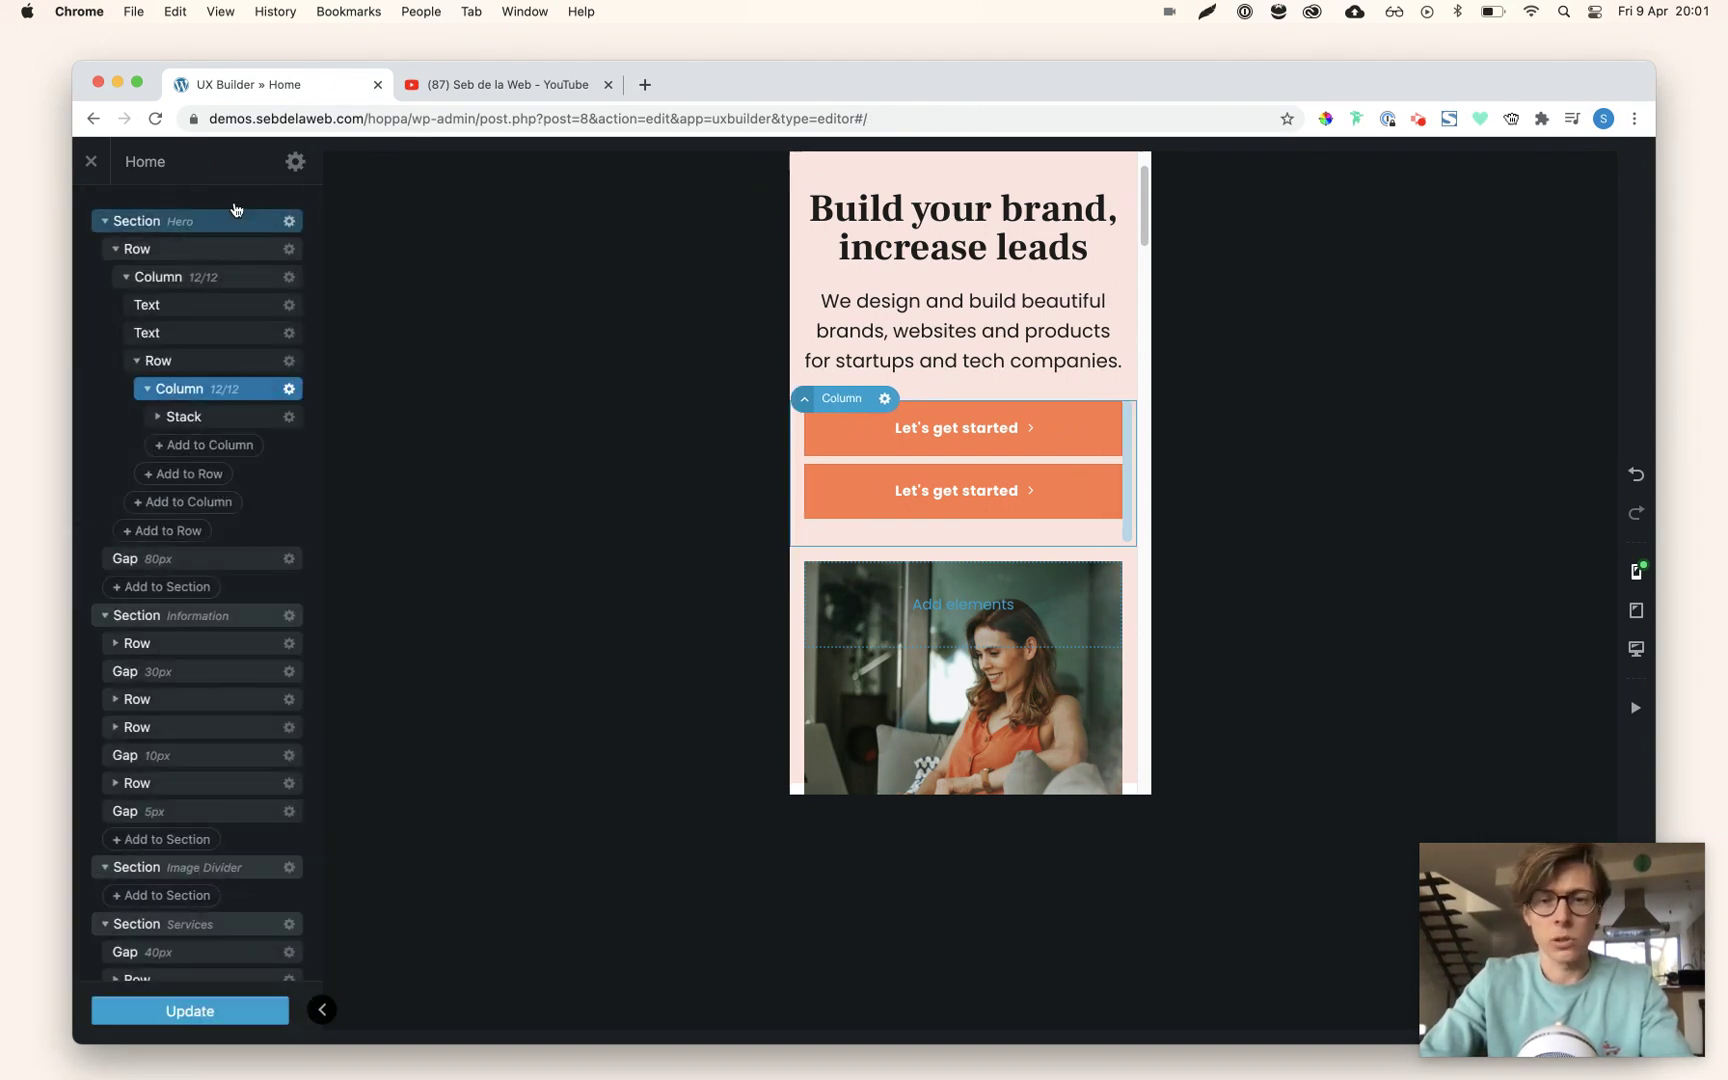
Switch to desktop, delete the button Row, then undo the deletion with Cmd+Z
scroll(860, 270, "up", 2)
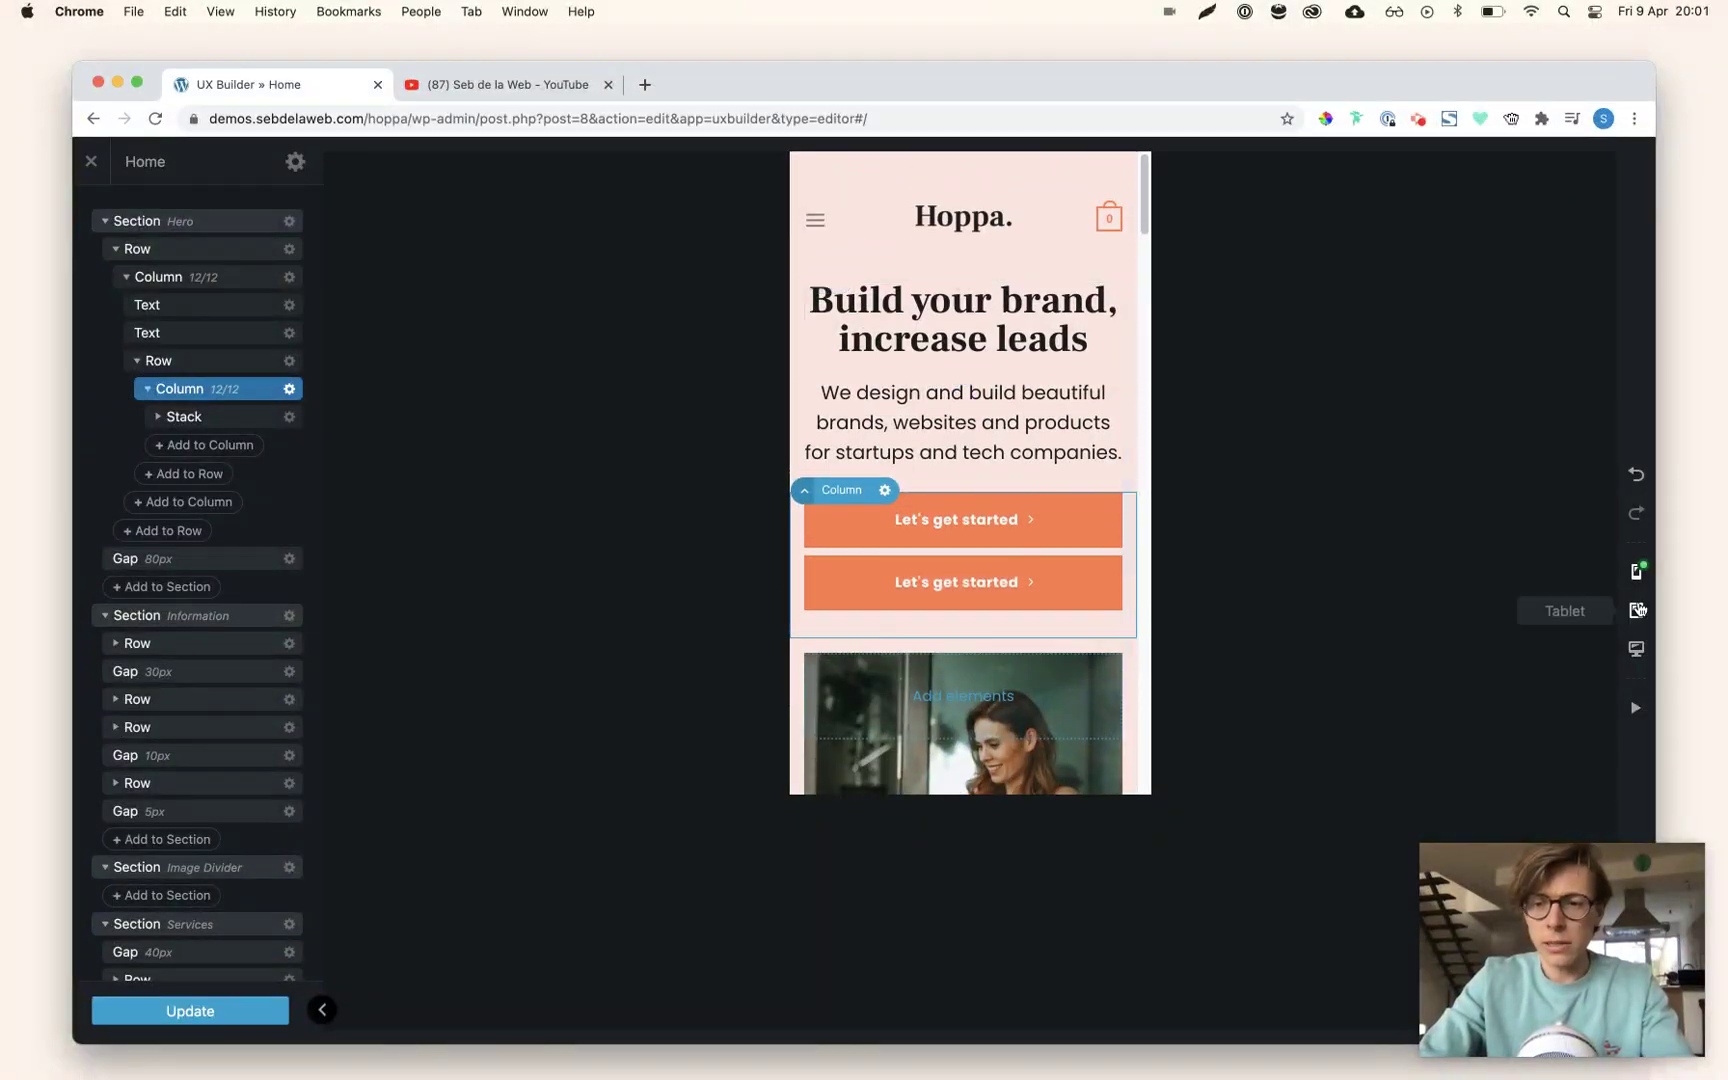
left_click(1636, 648)
scroll(1165, 495, "up", 3)
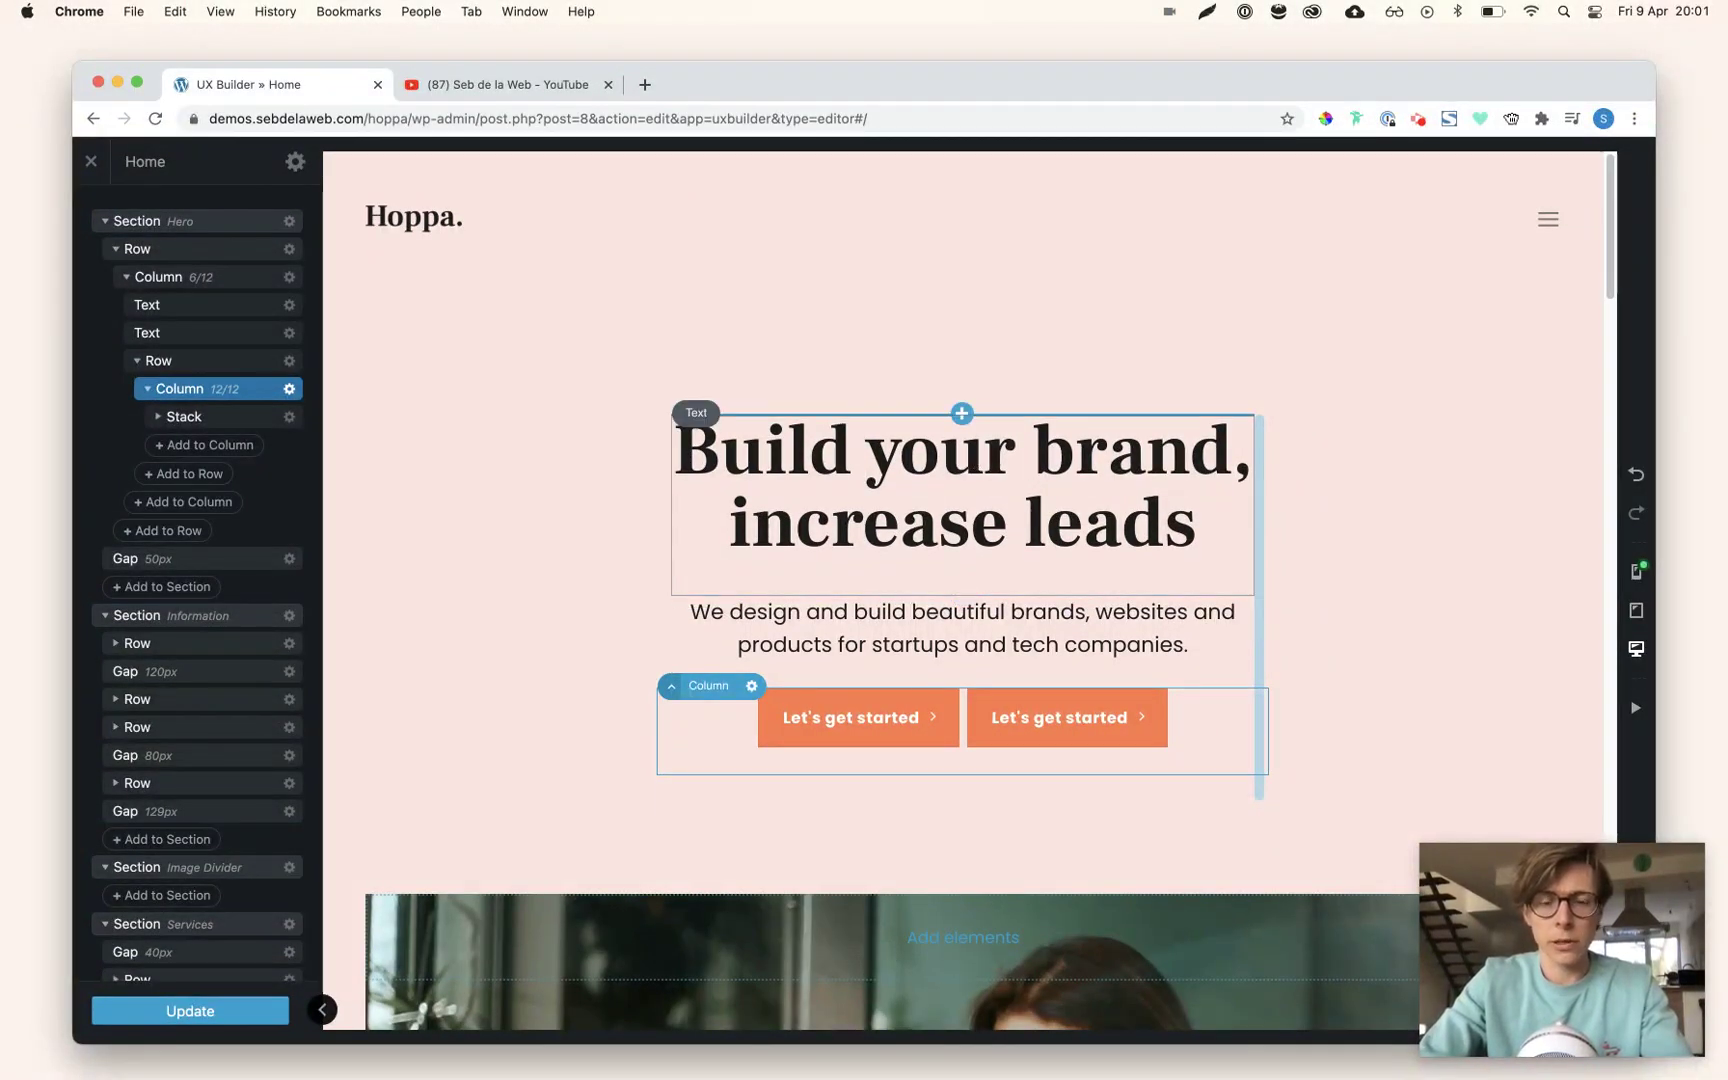
right_click(205, 360)
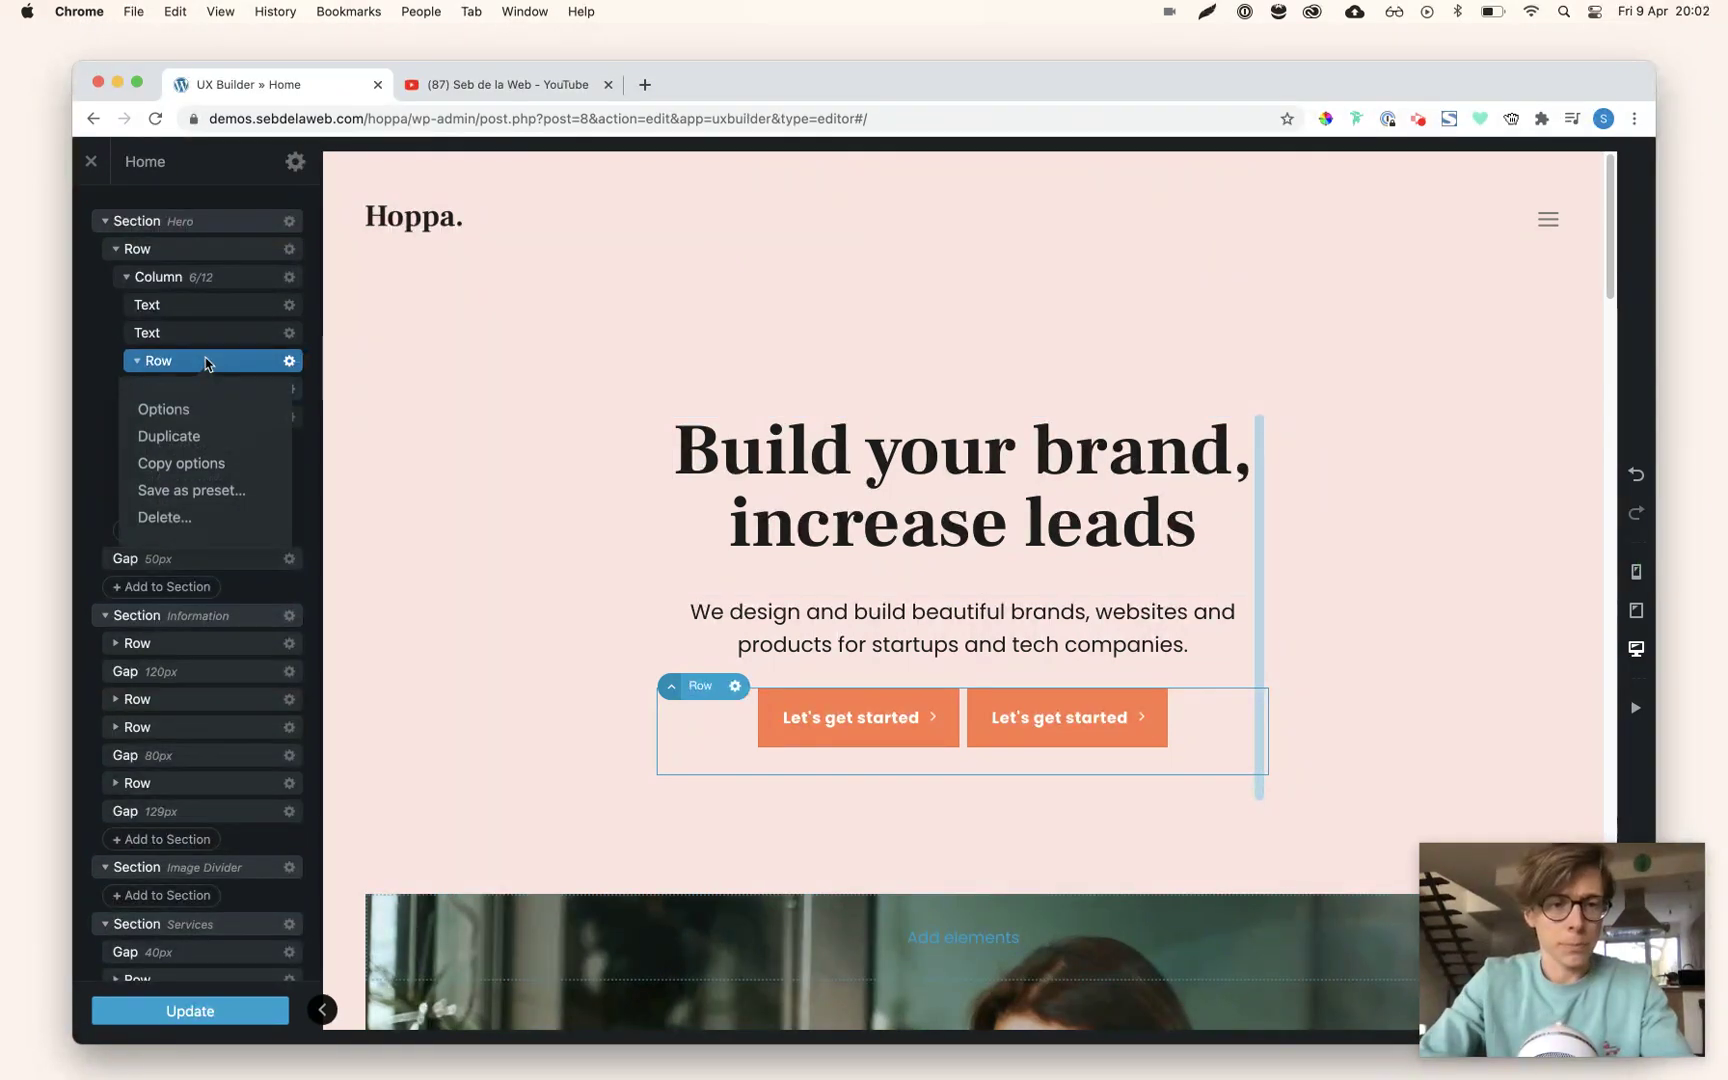
left_click(165, 518)
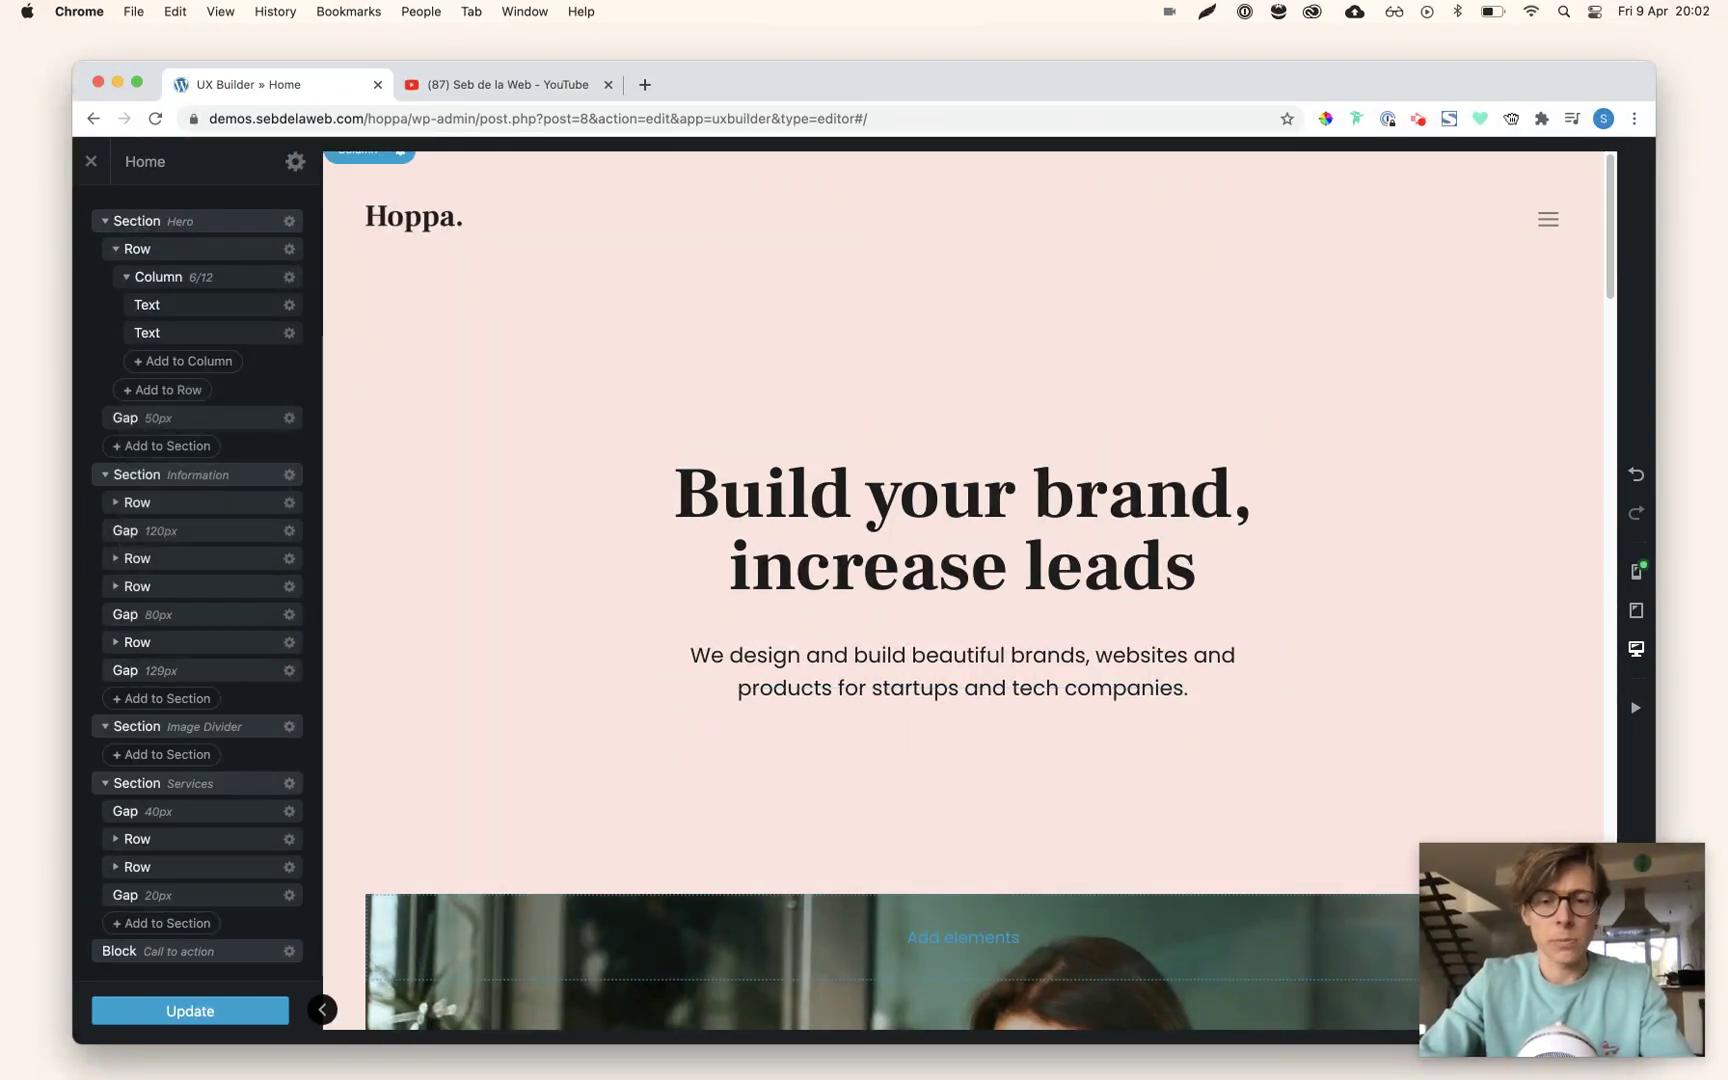
key("super+z")
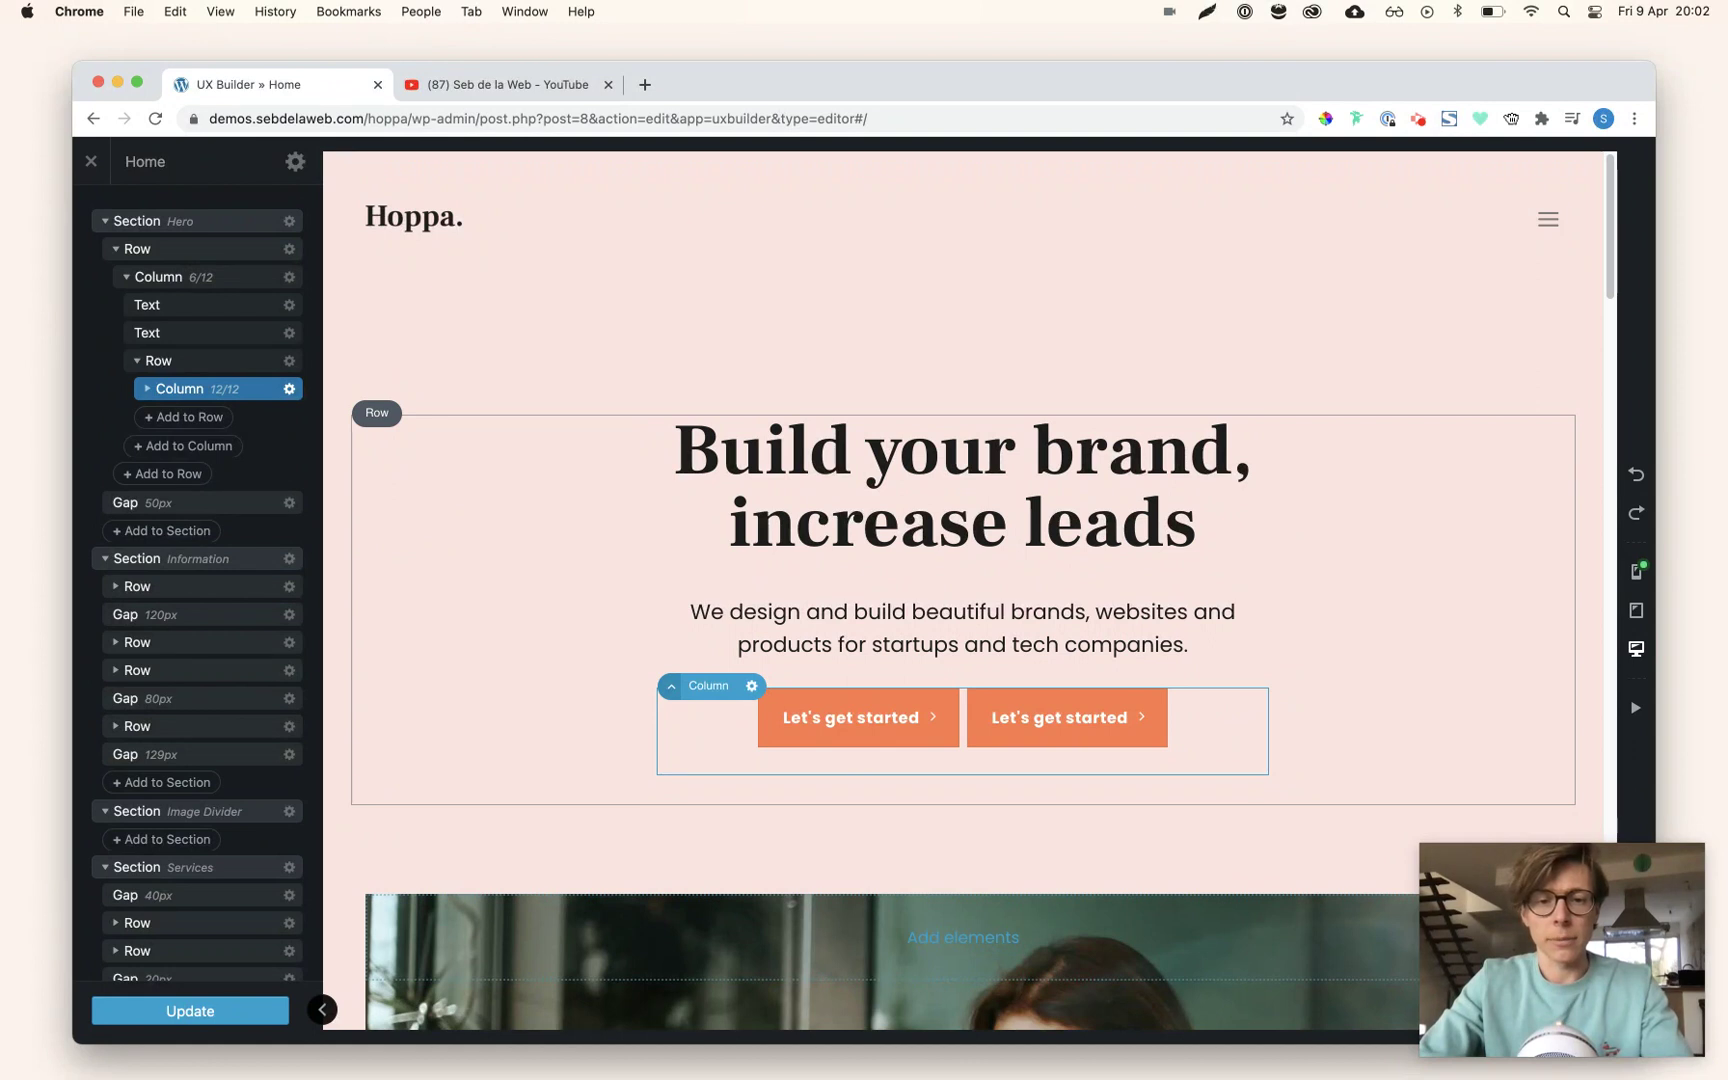